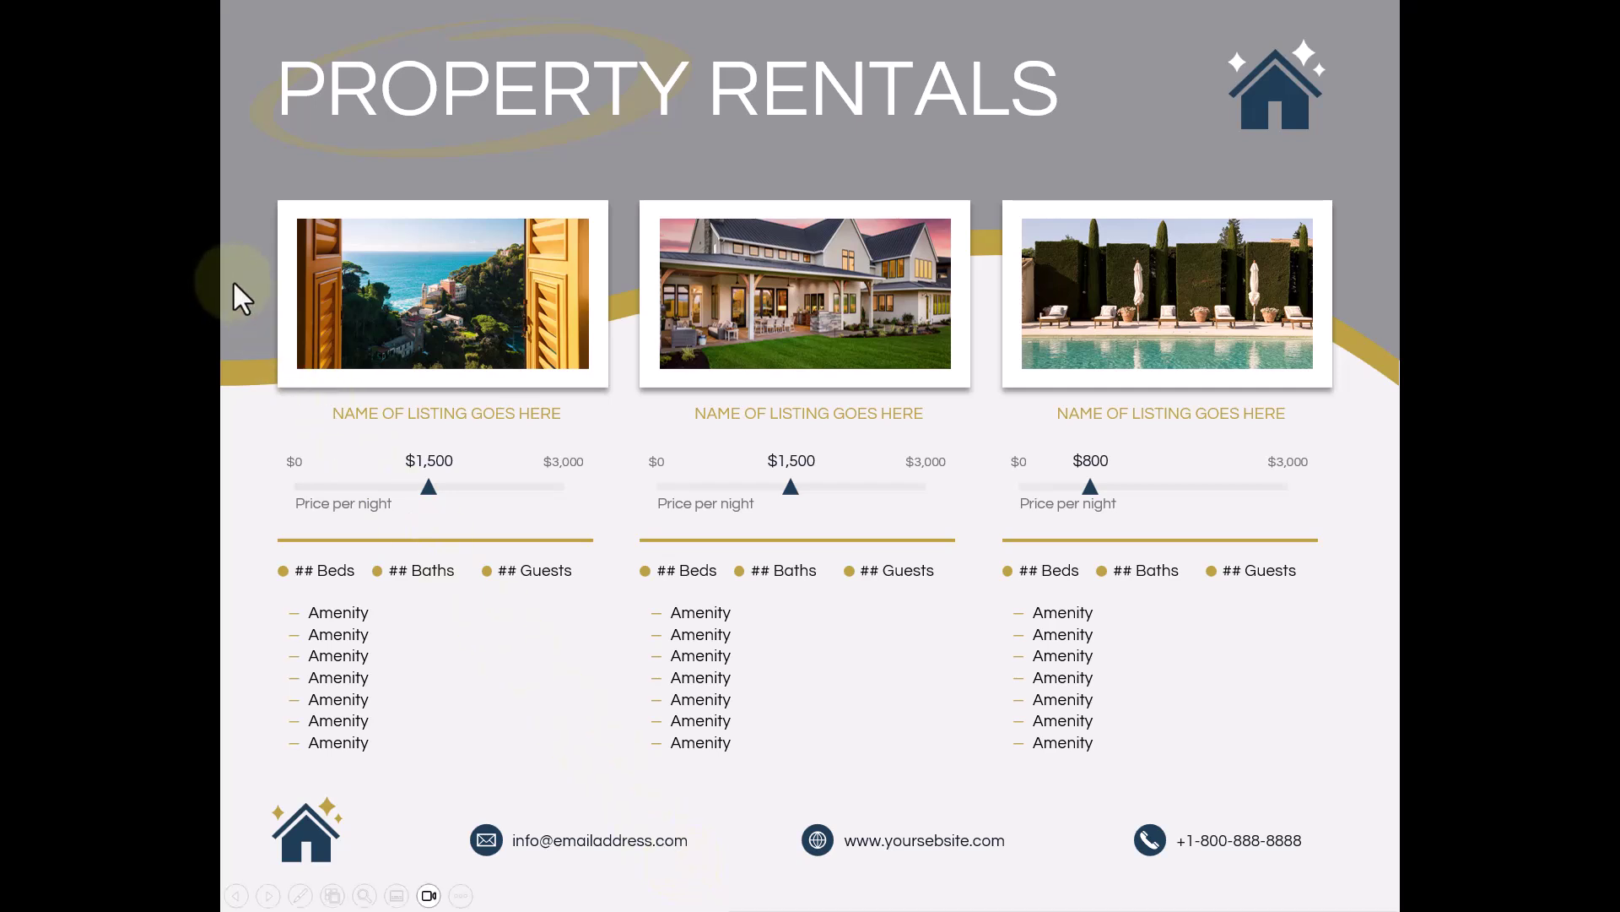
# Step: End the slide show to return to editing the Property Rentals flyer
pyautogui.press('Escape')
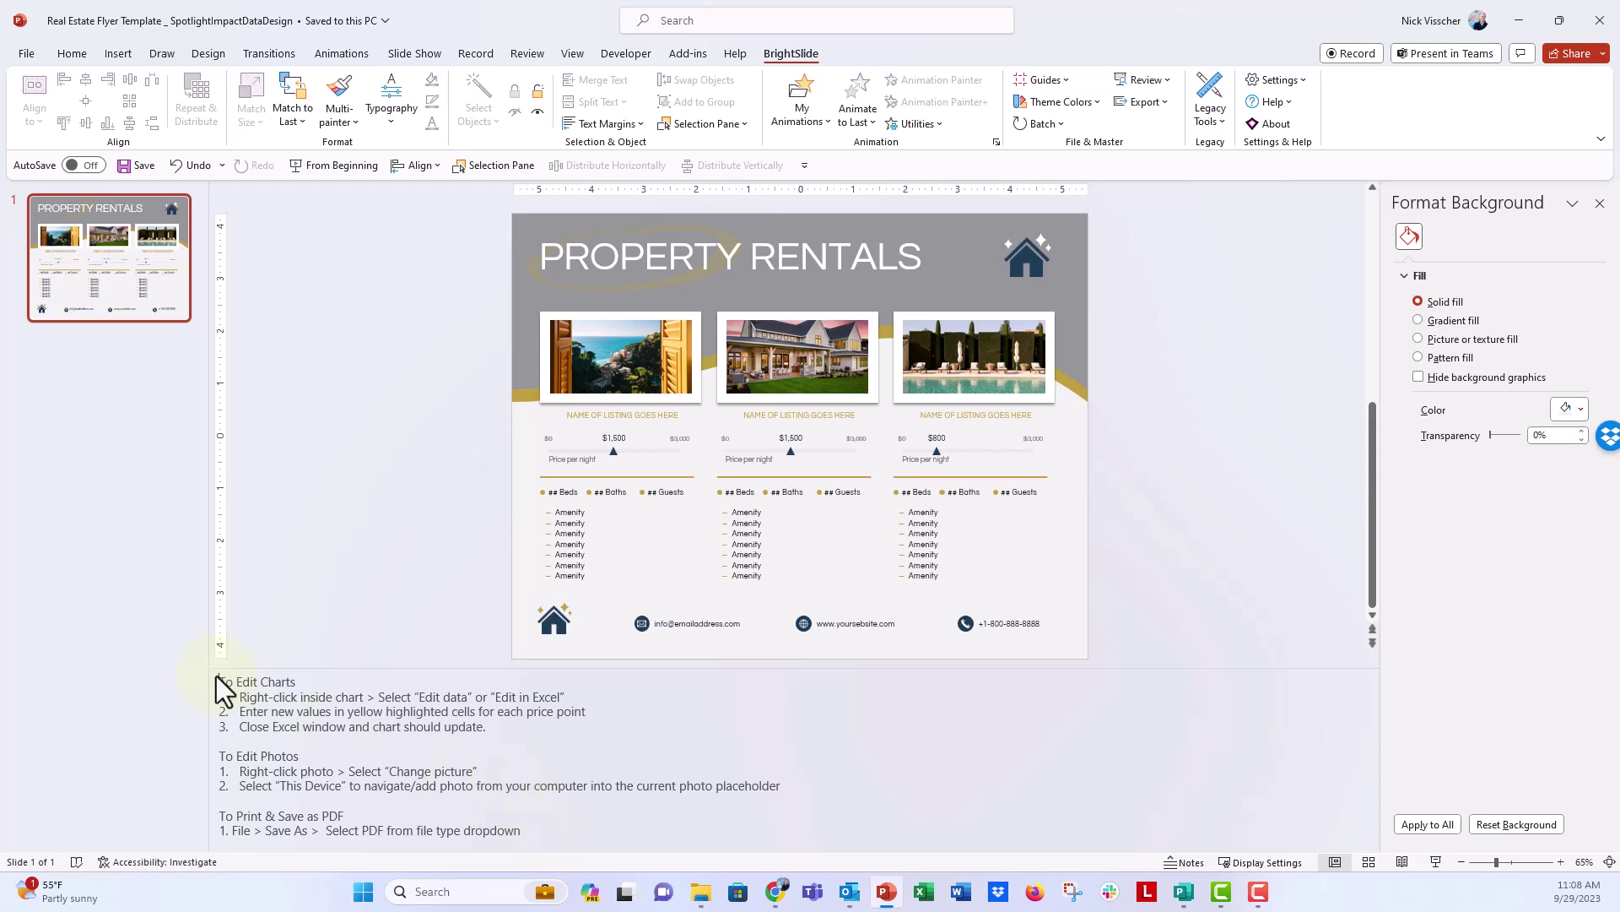
# Step: Edit the first price chart's data, changing cell A2 from $1,500 to 800
pyautogui.moveTo(219, 679); pyautogui.dragTo(535, 839)
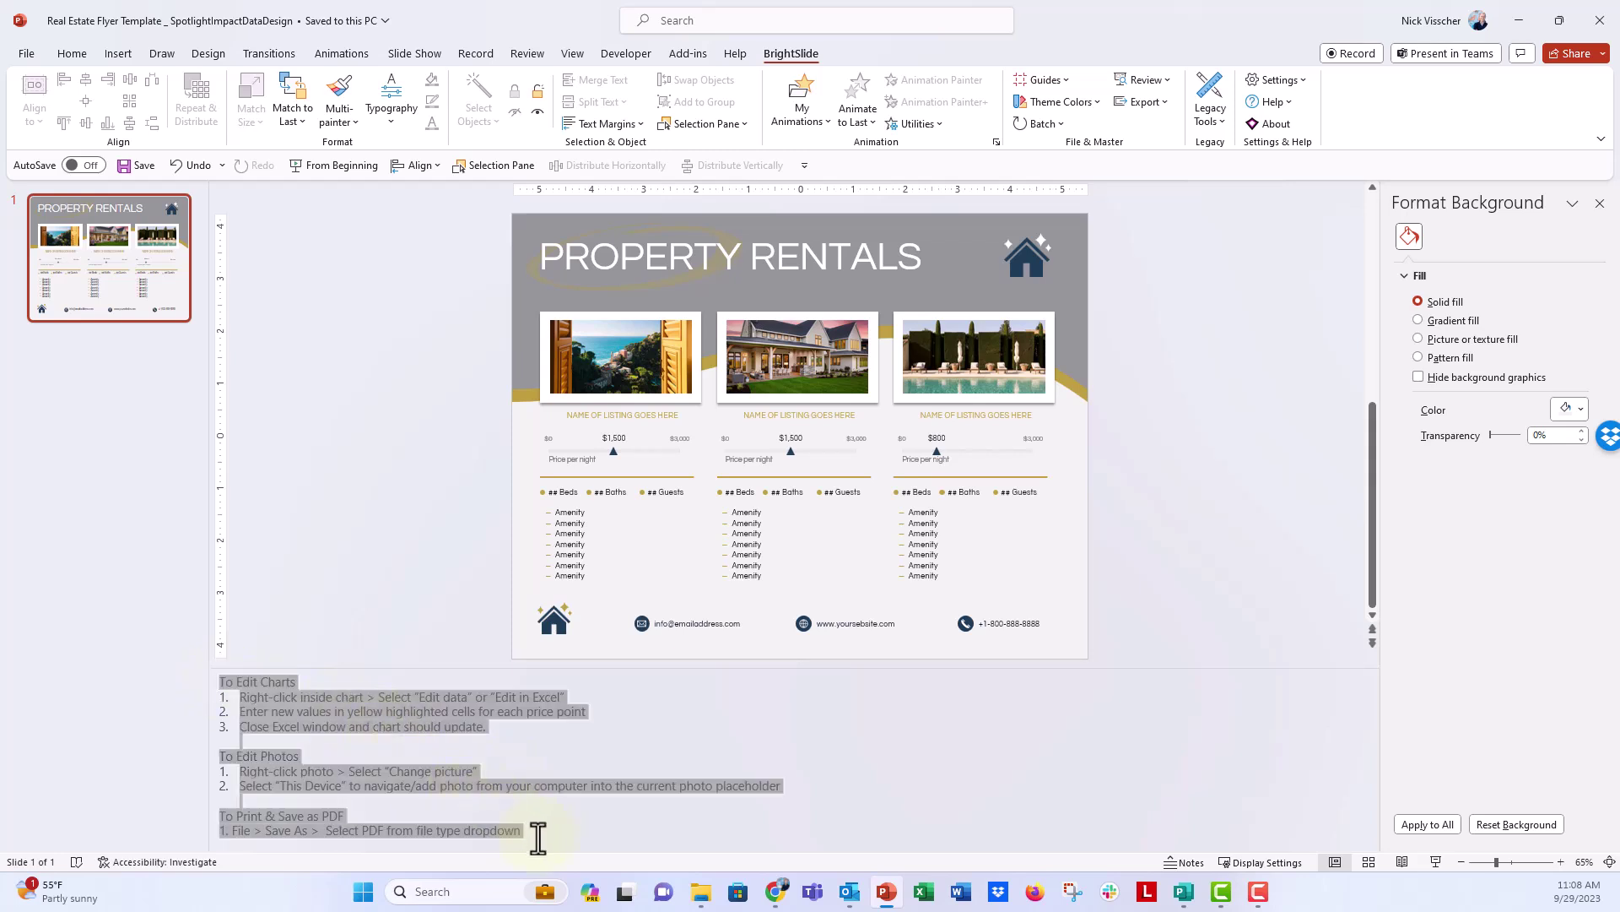
pyautogui.click(306, 701)
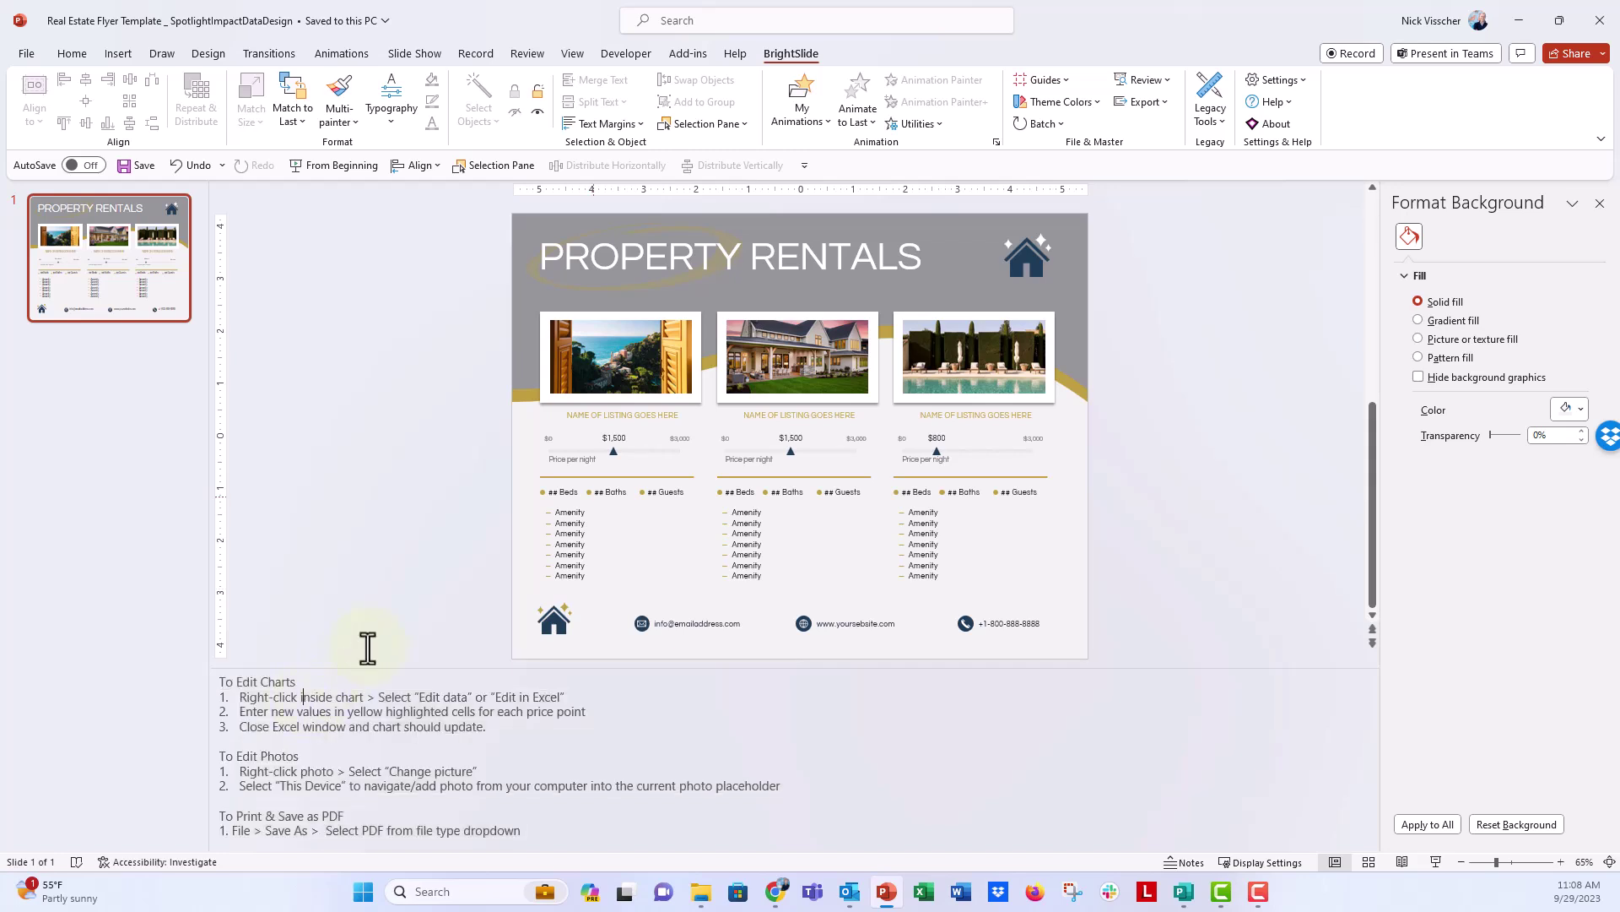
pyautogui.click(606, 445)
pyautogui.click(615, 444)
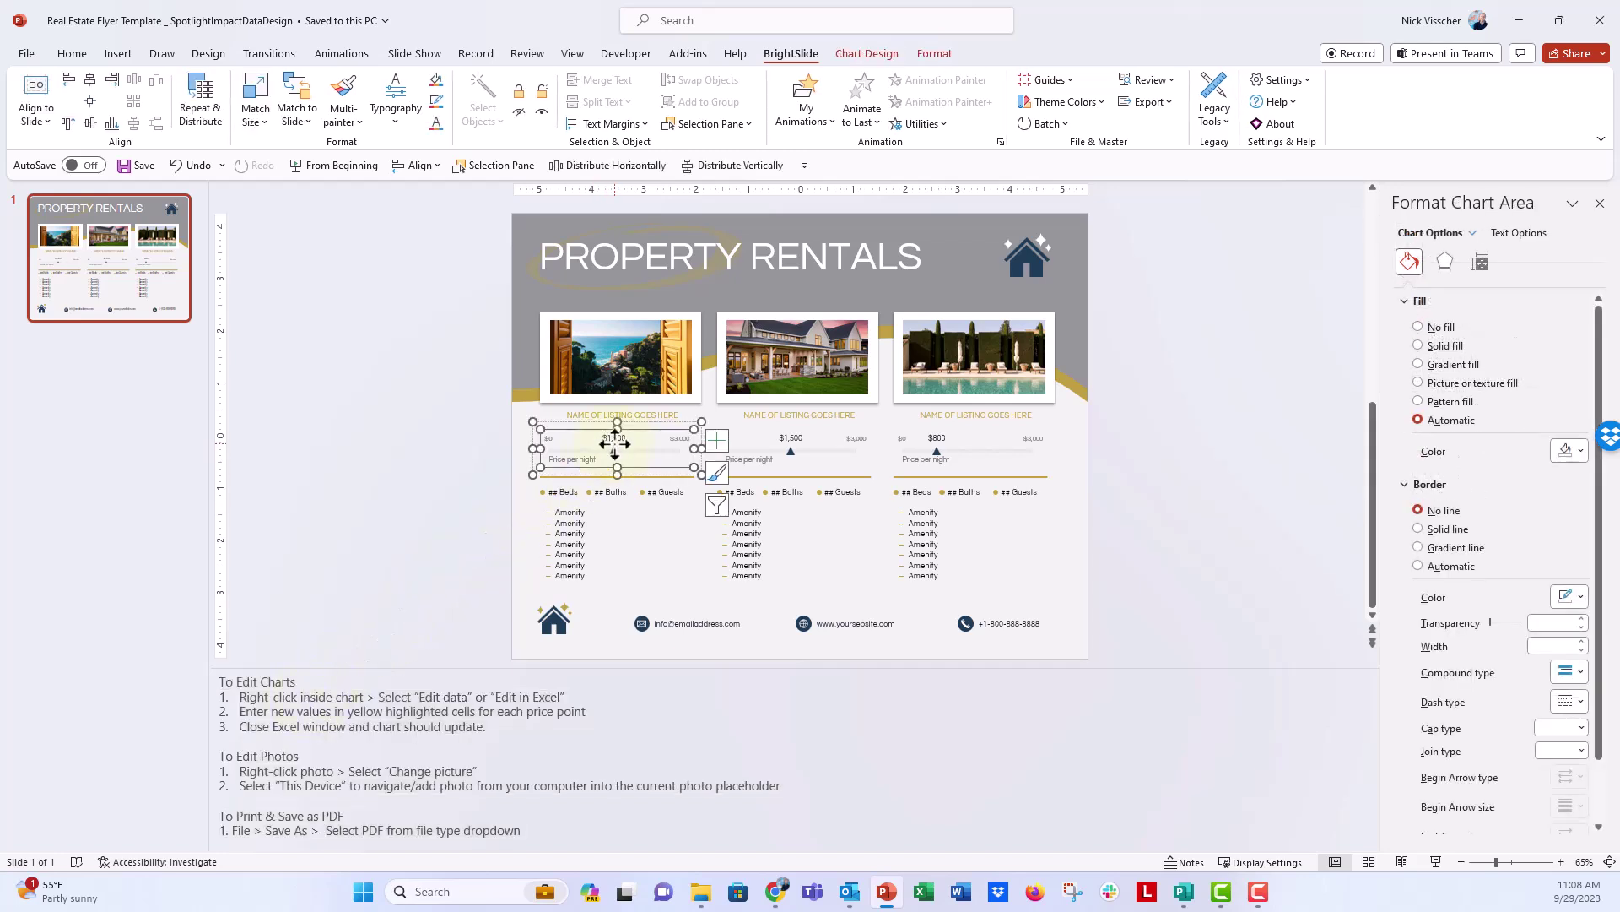
pyautogui.rightClick(615, 448)
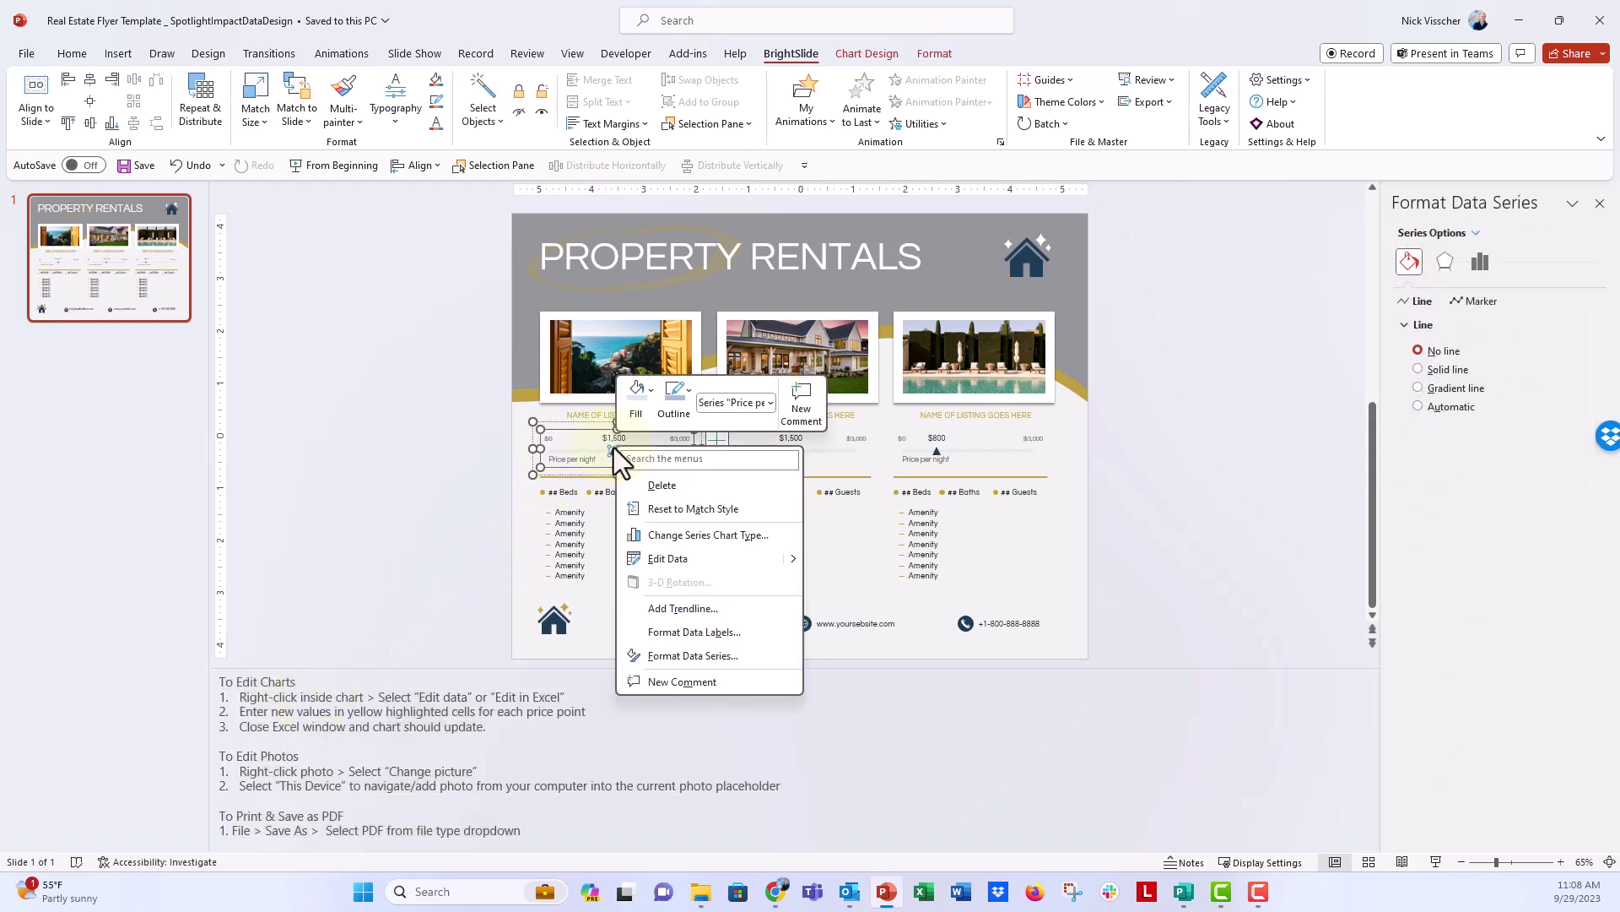
pyautogui.click(707, 557)
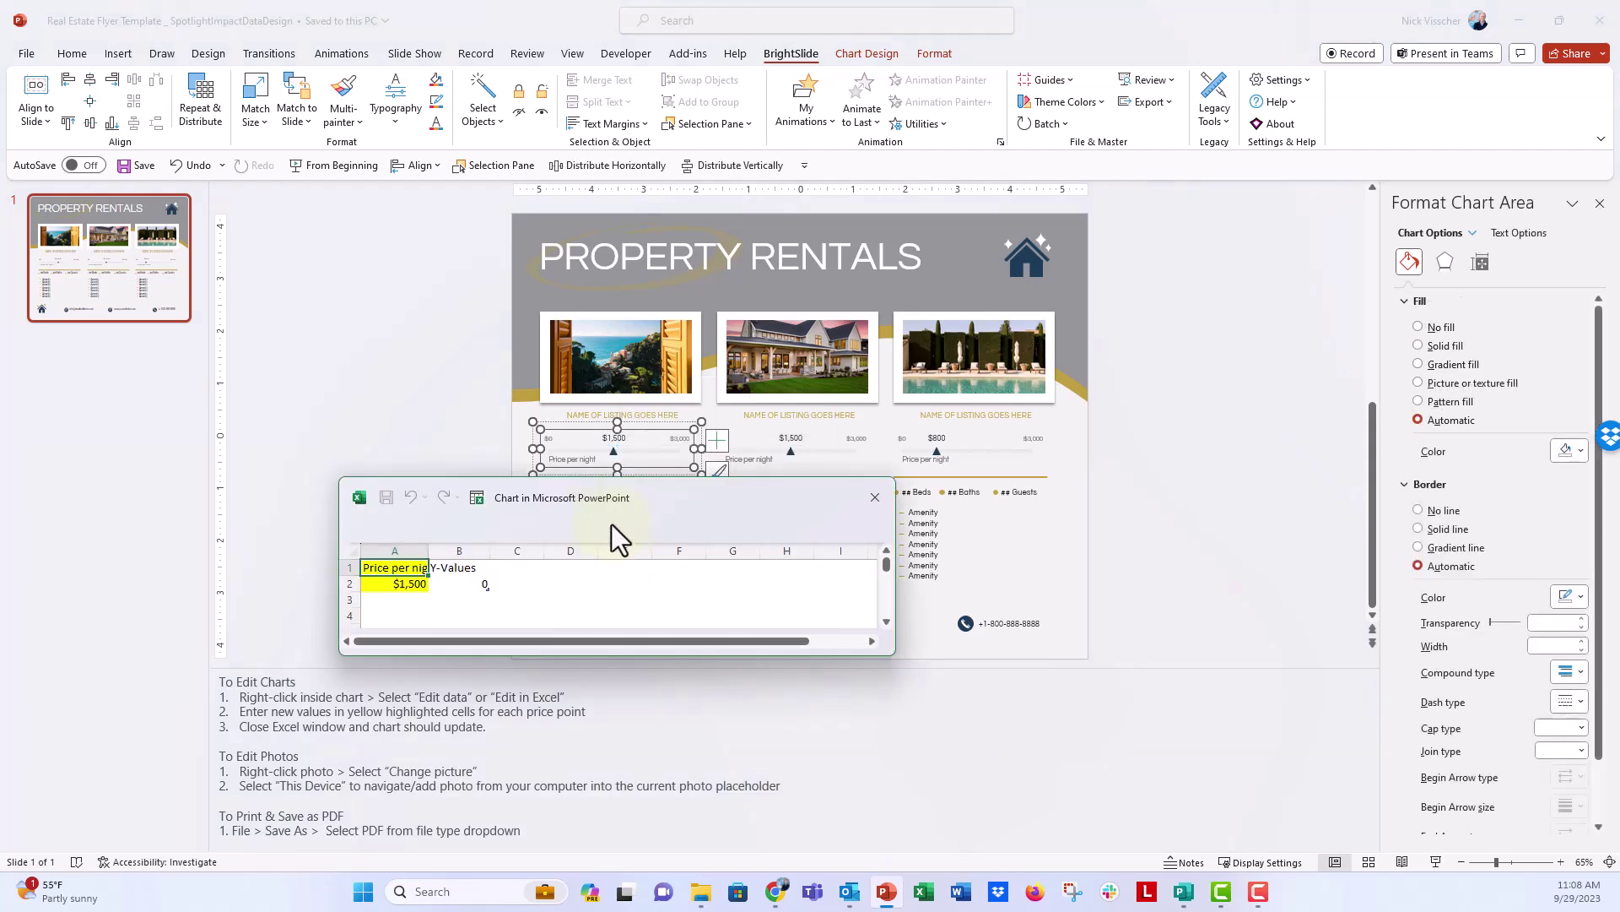
pyautogui.moveTo(581, 508); pyautogui.dragTo(415, 293)
pyautogui.click(252, 365)
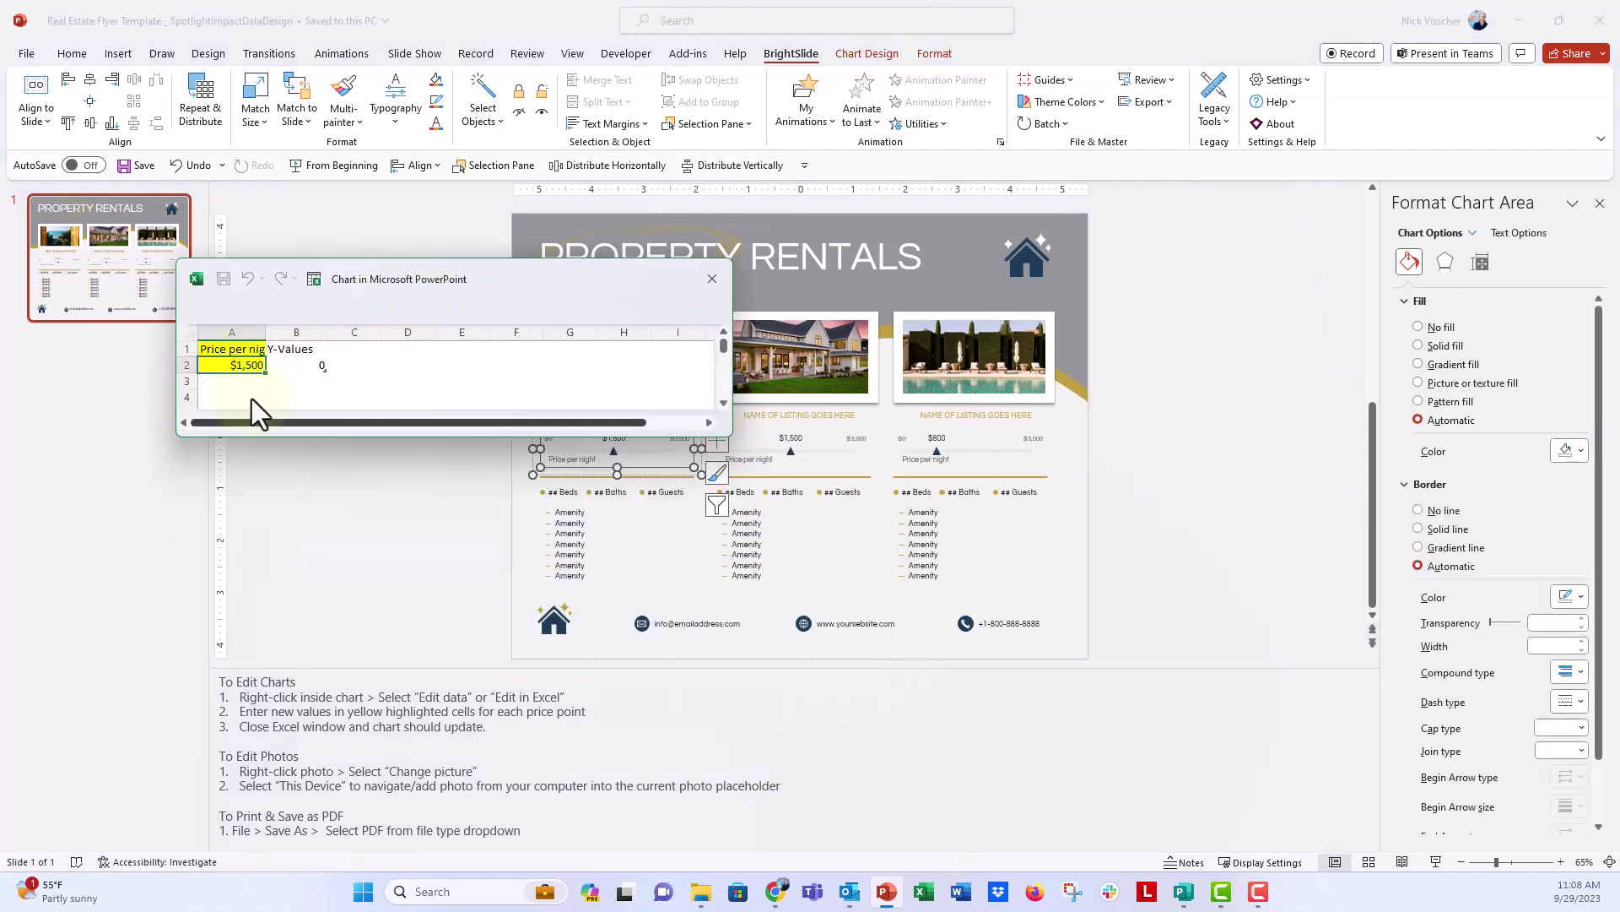
pyautogui.write('800')
pyautogui.press('Return')
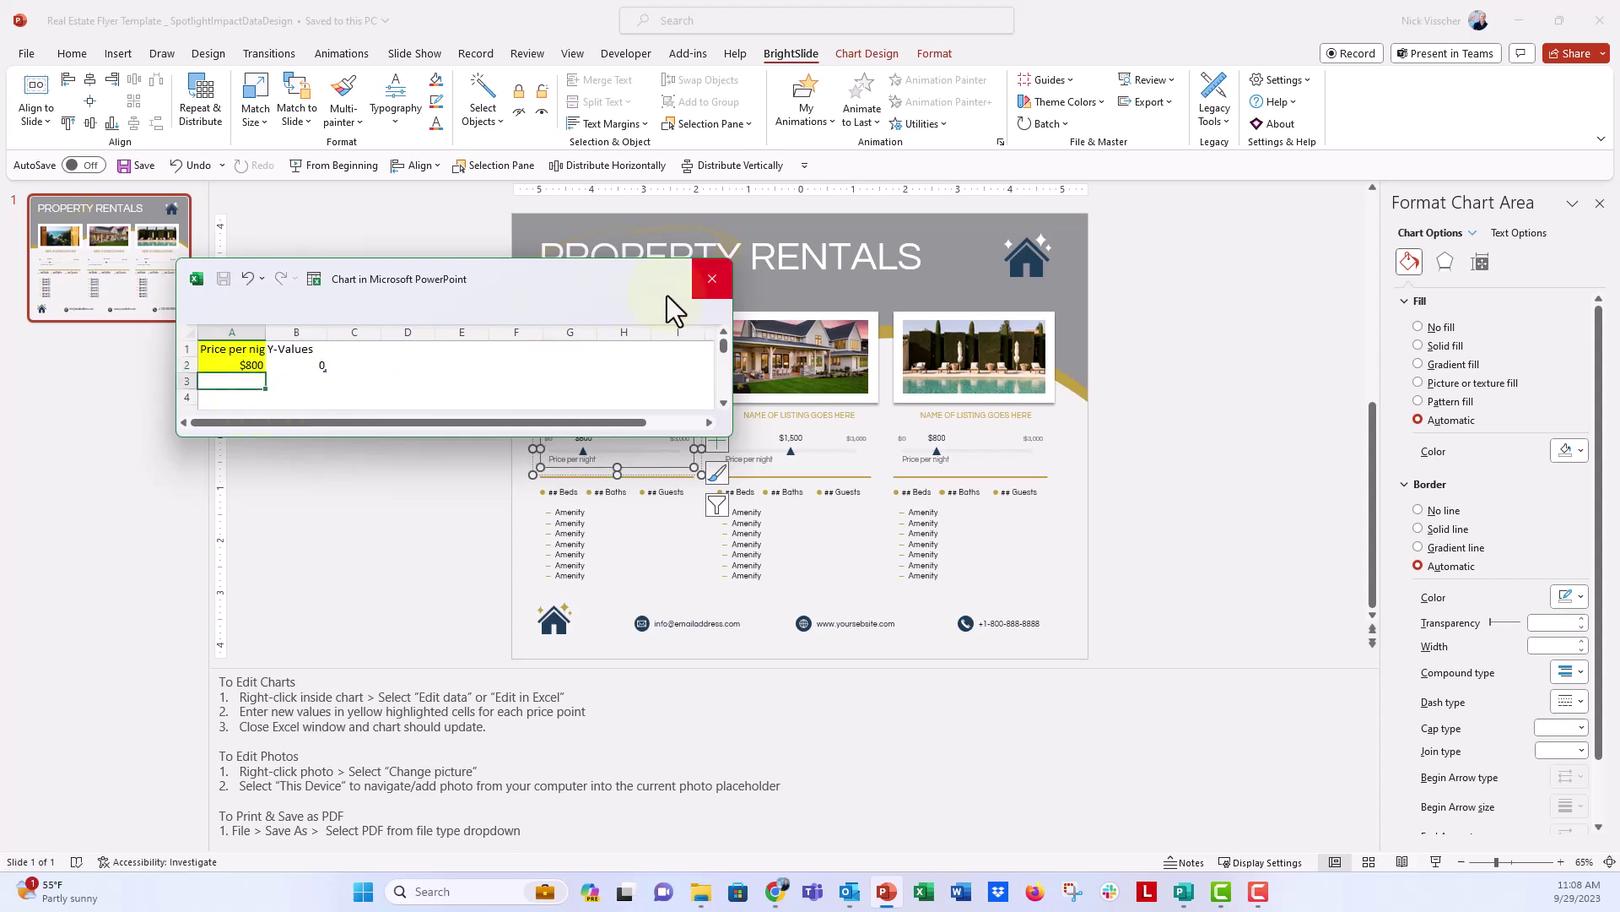
pyautogui.click(701, 286)
pyautogui.click(478, 457)
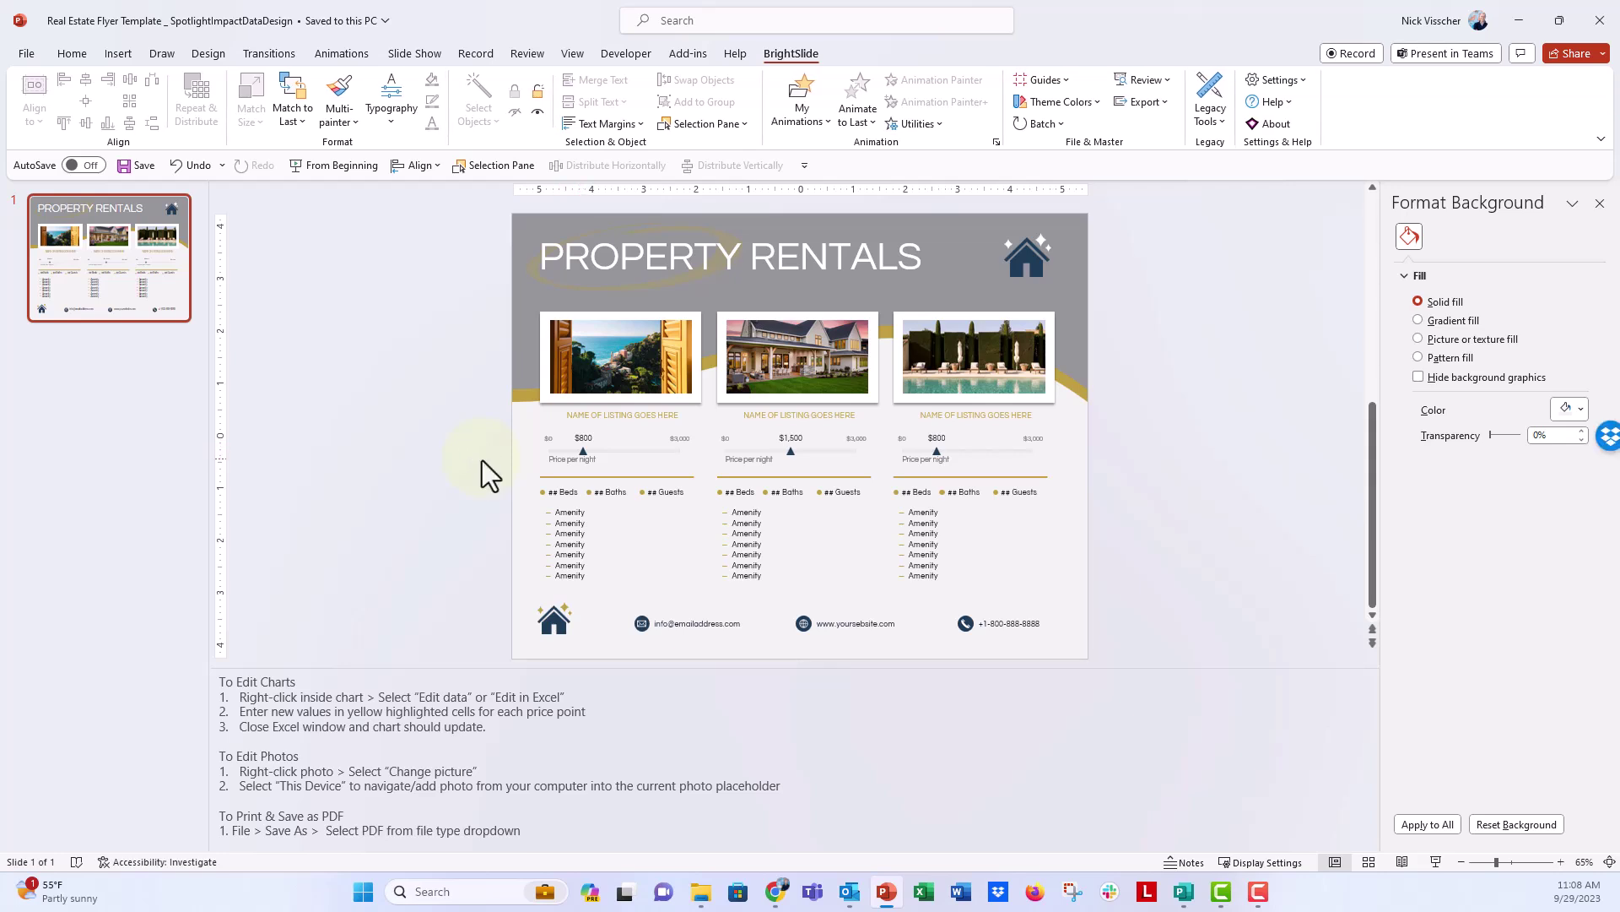
pyautogui.click(565, 543)
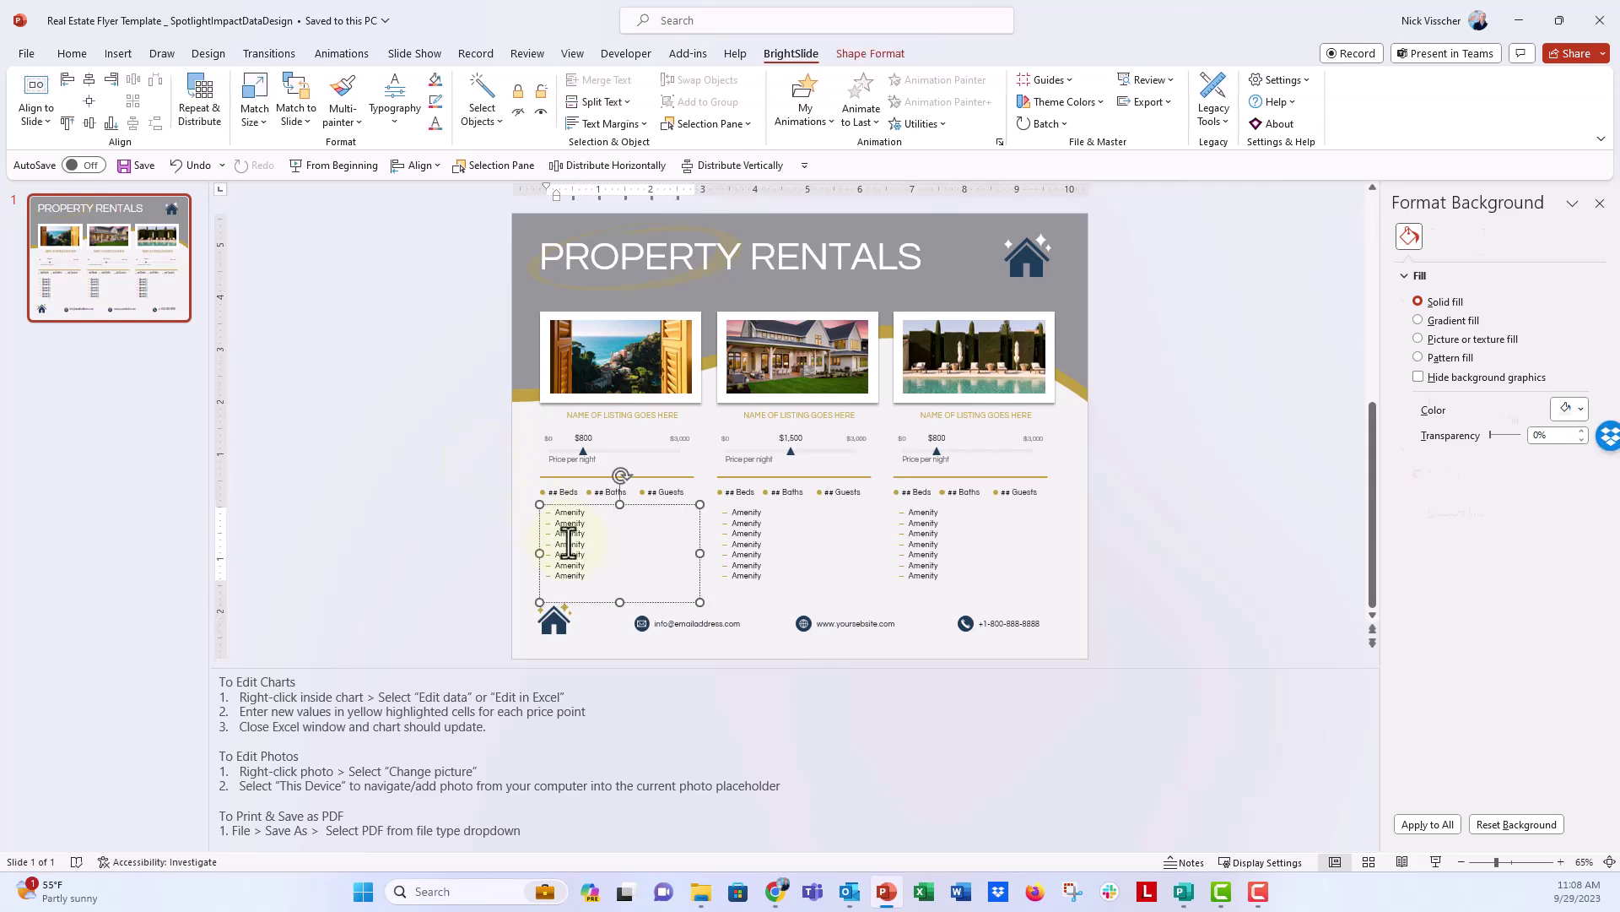
pyautogui.click(564, 492)
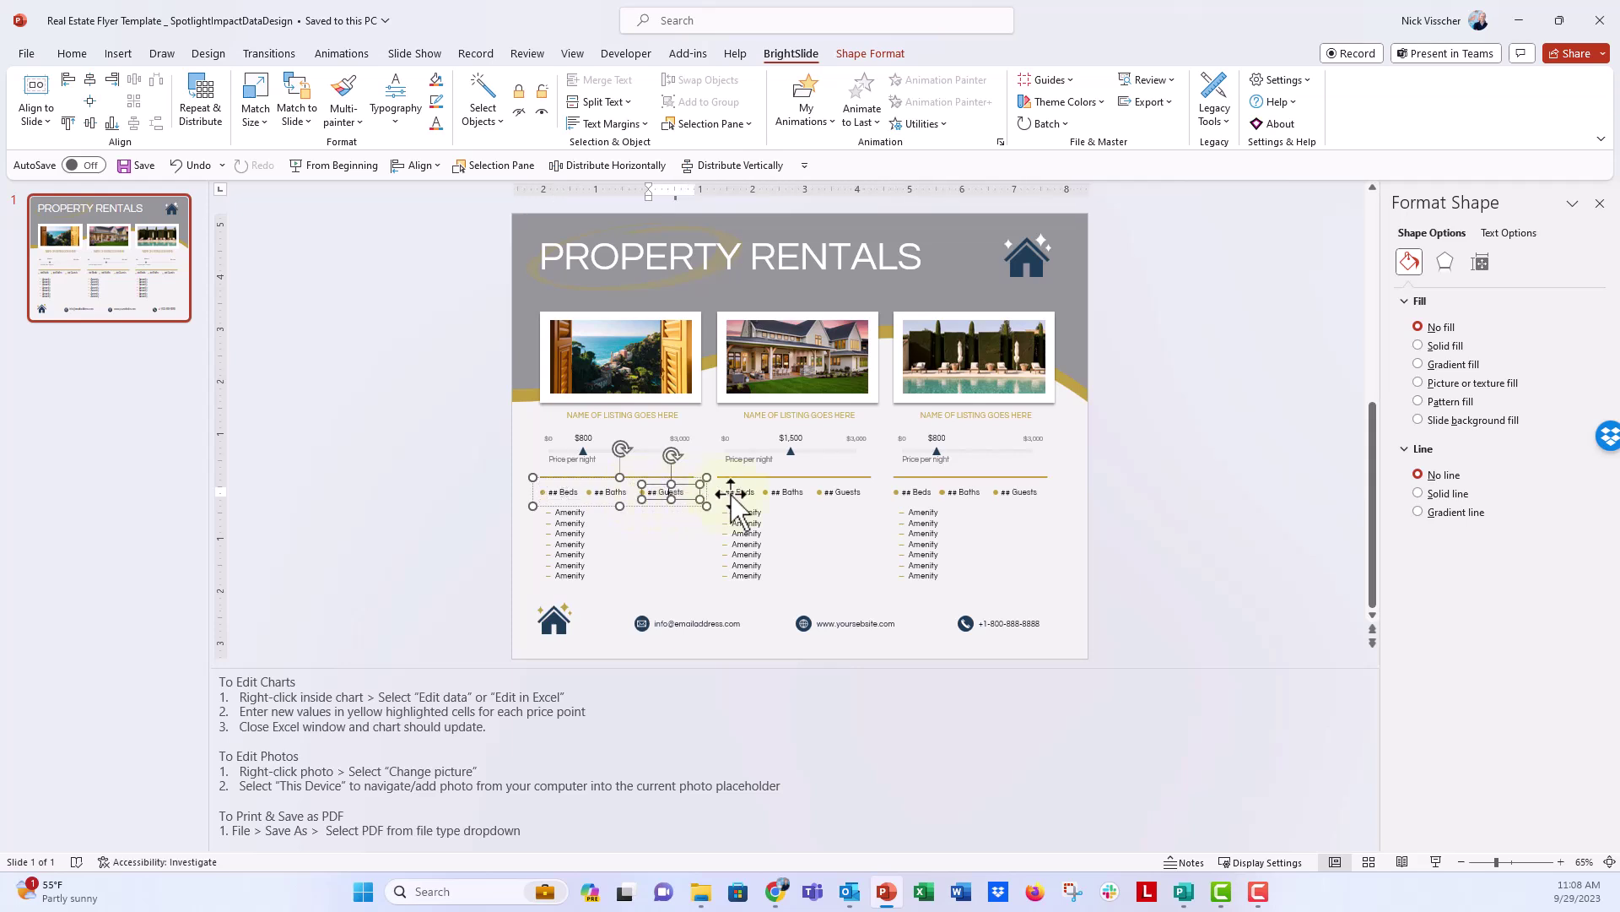
pyautogui.click(467, 504)
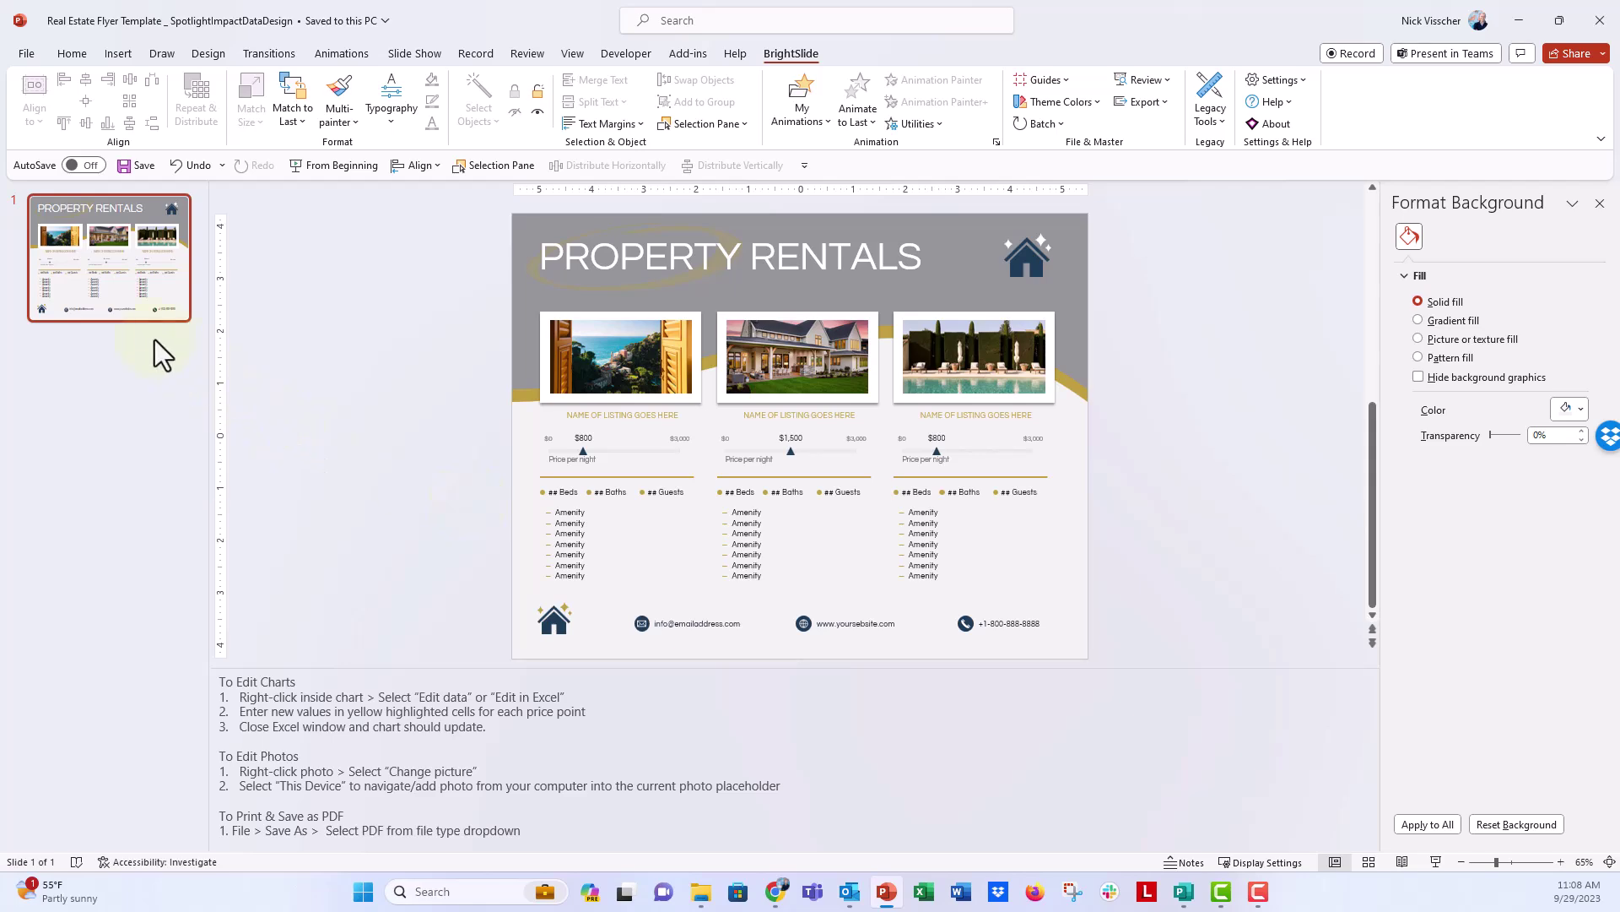
pyautogui.click(37, 62)
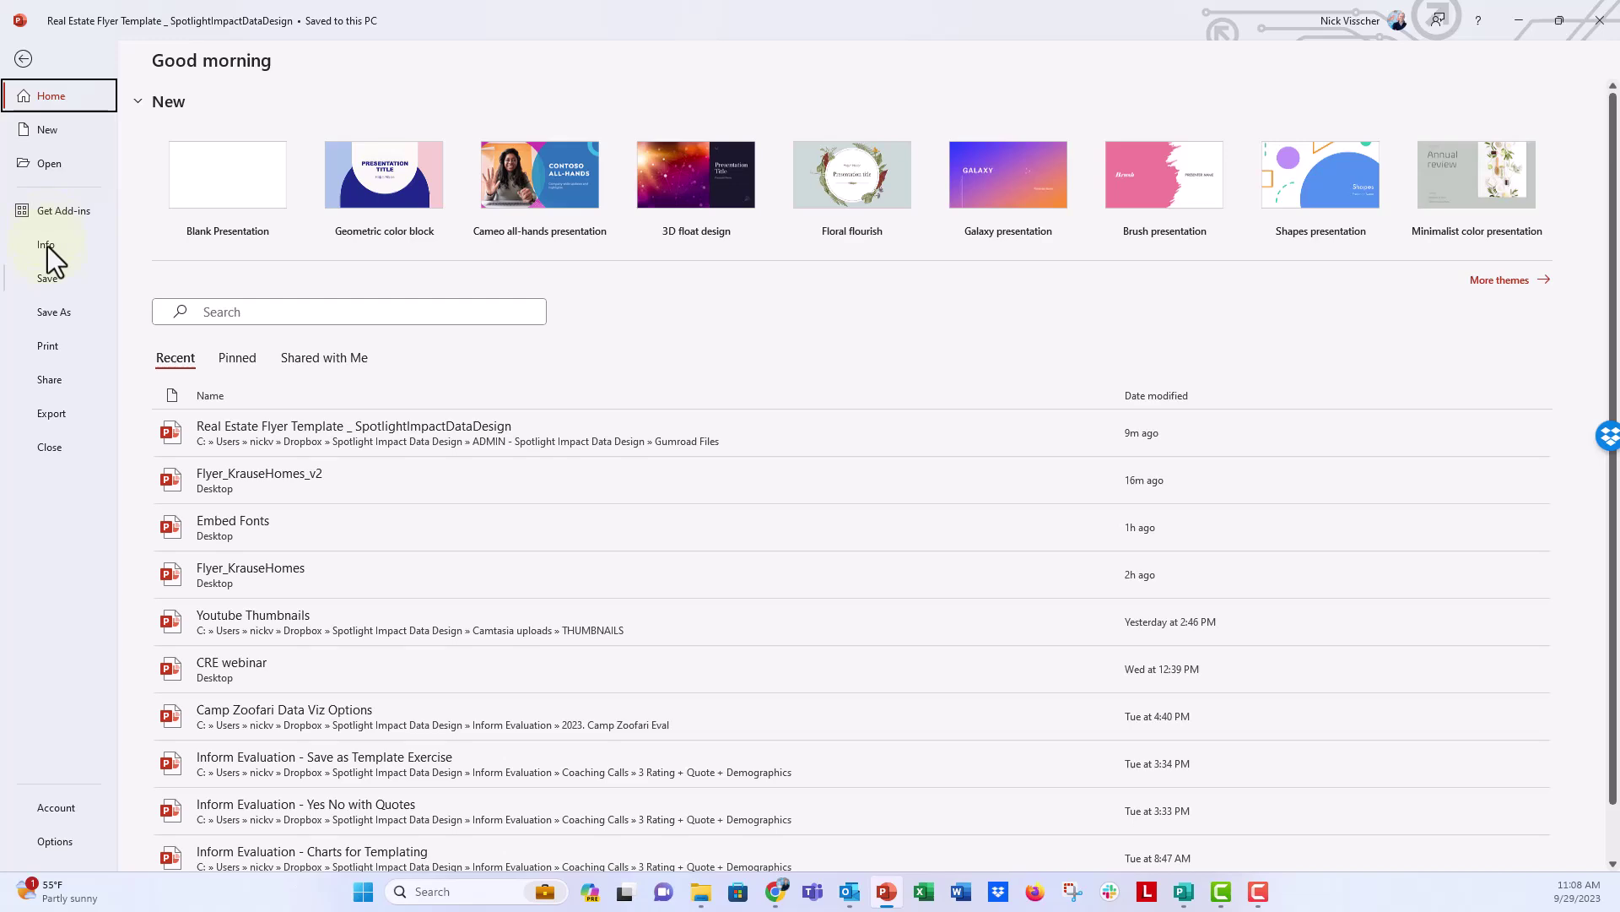
pyautogui.click(52, 317)
pyautogui.click(292, 463)
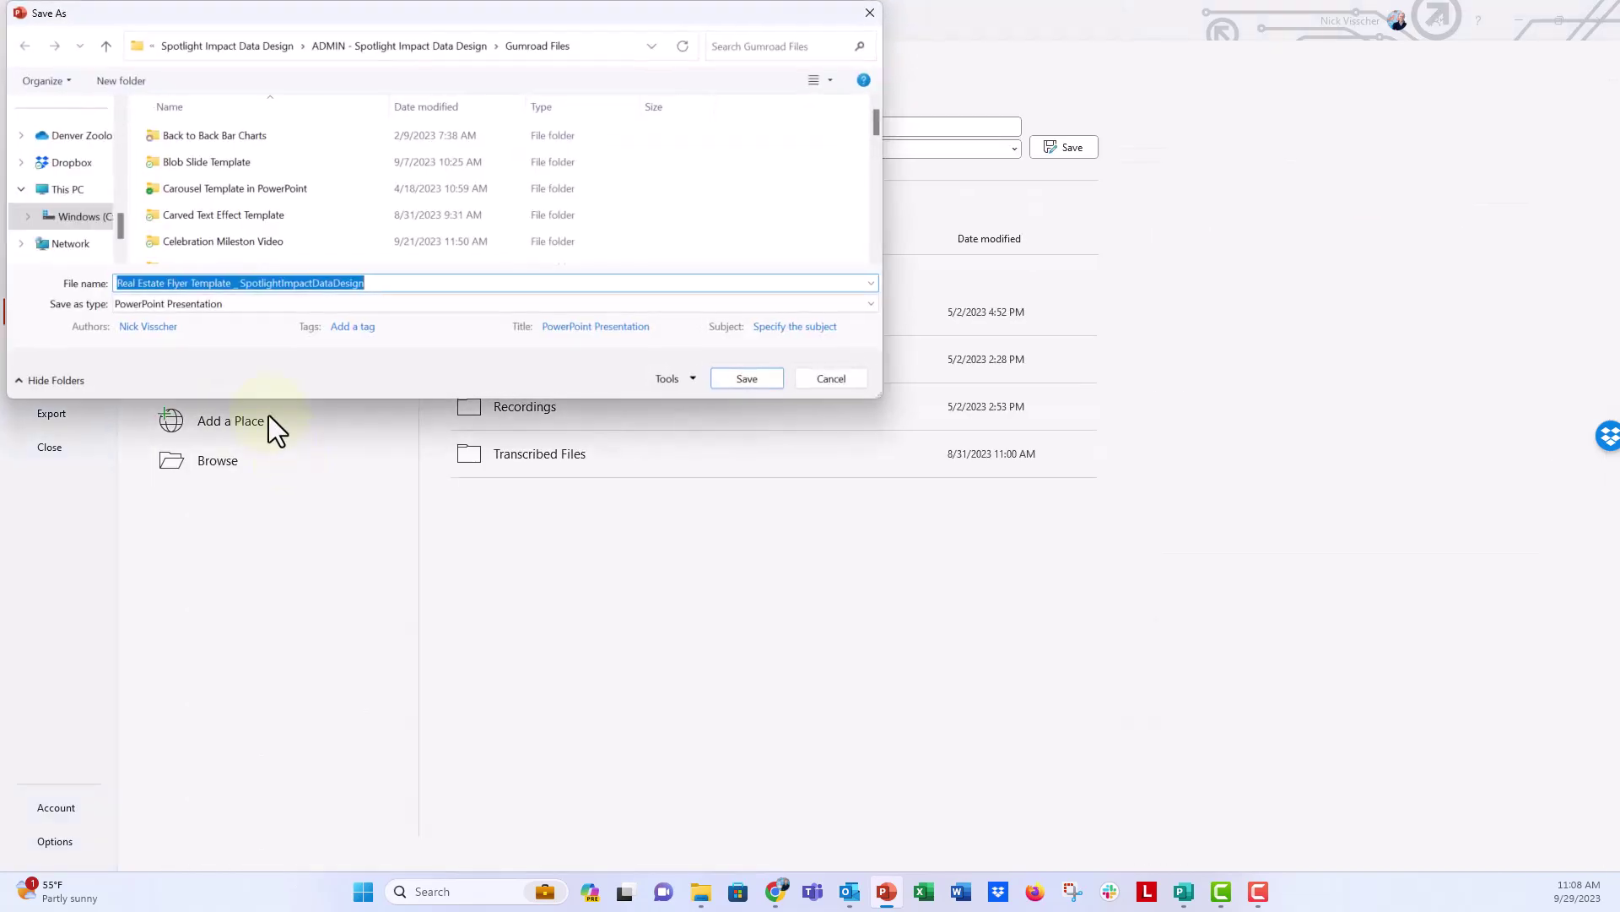
pyautogui.click(215, 308)
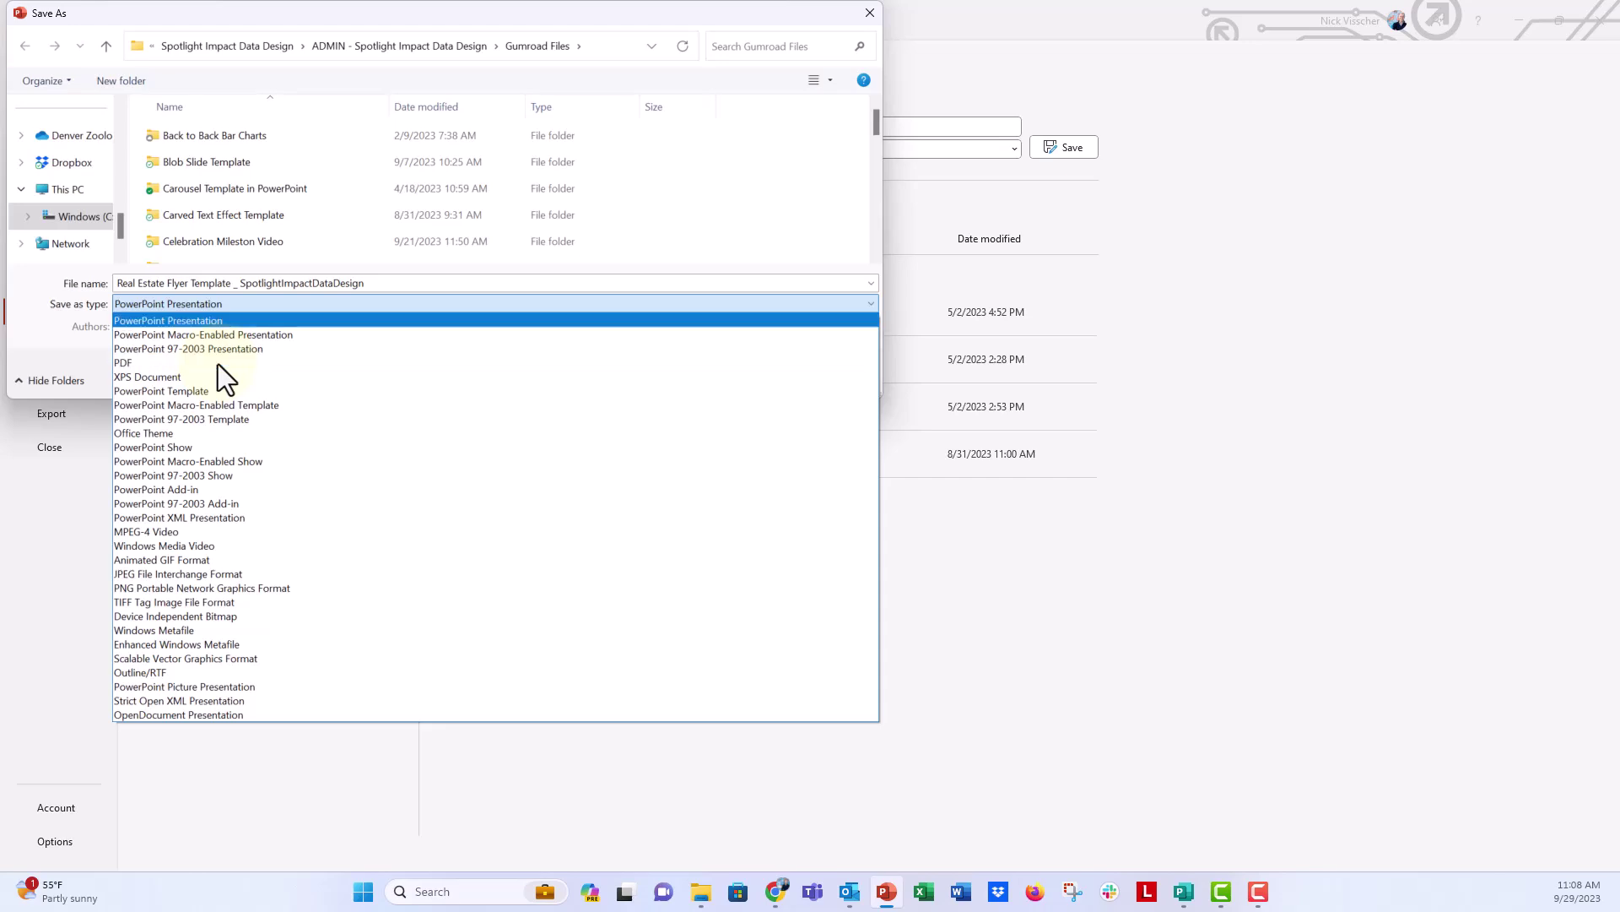
pyautogui.click(135, 12)
pyautogui.click(826, 376)
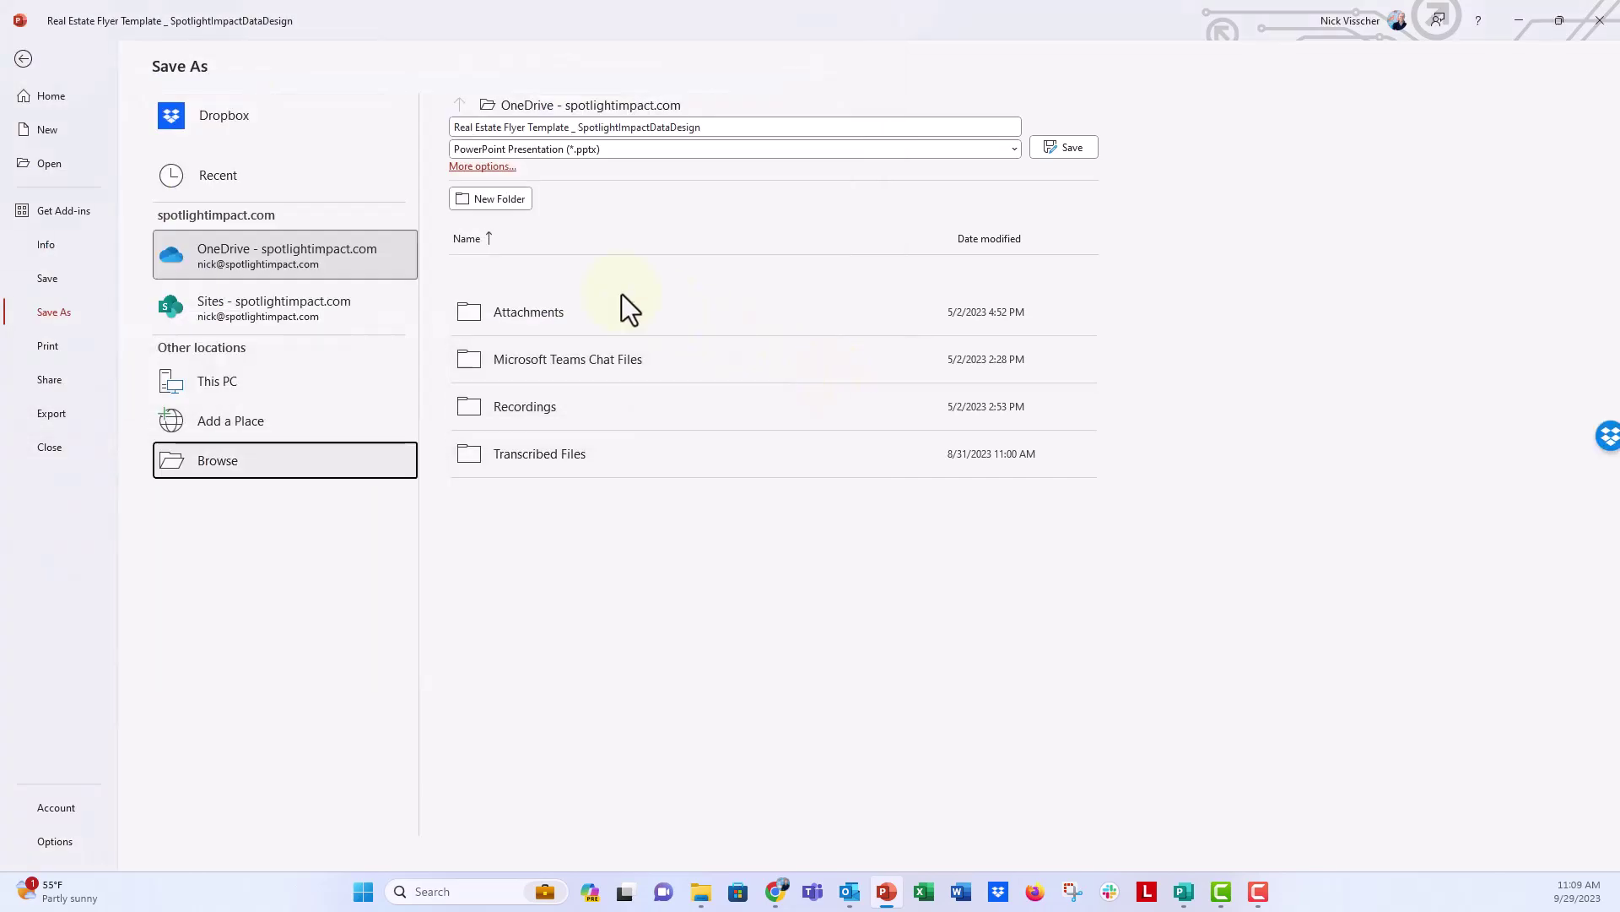
pyautogui.click(28, 57)
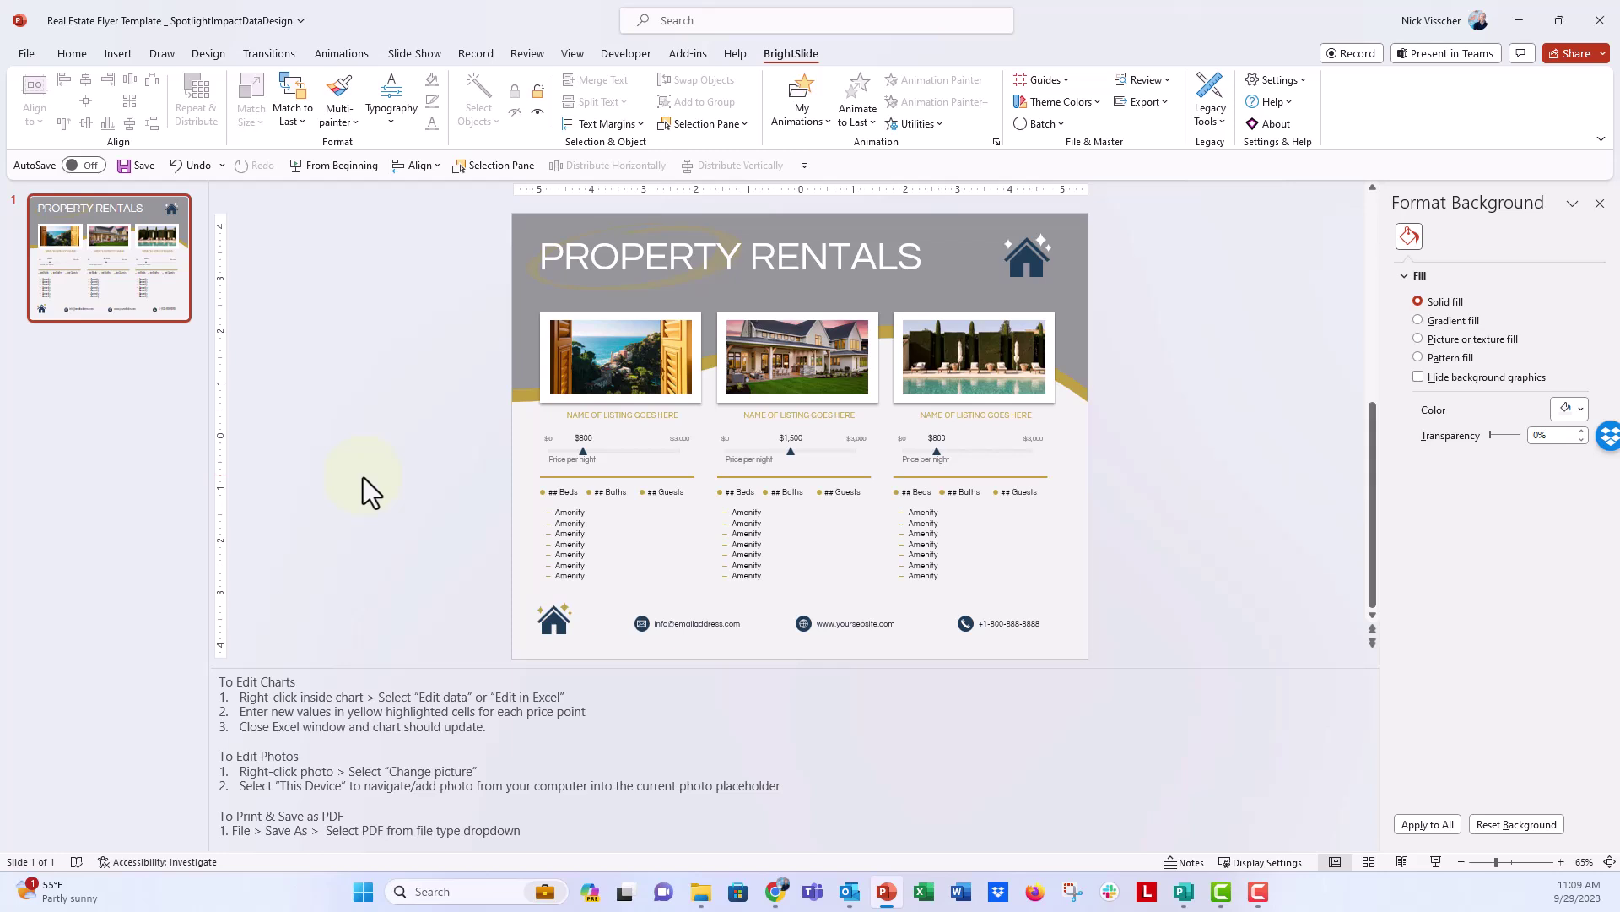
# Step: Swap the first listing photo for the aerial houses stock image found by searching 'house'
pyautogui.click(612, 371)
pyautogui.click(612, 372)
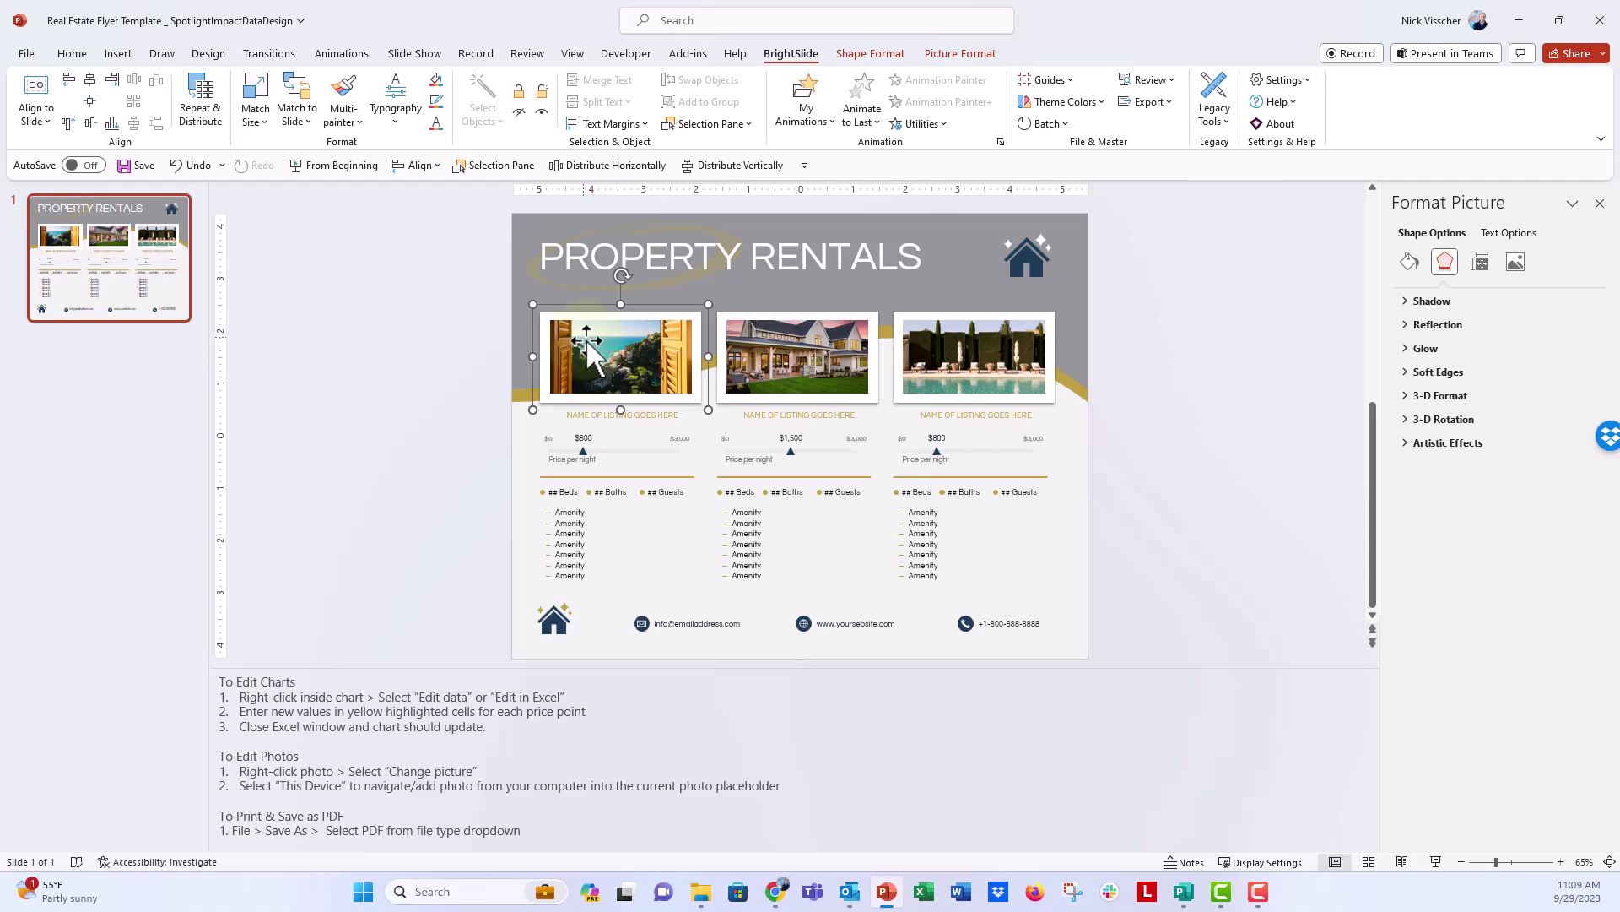
pyautogui.rightClick(572, 347)
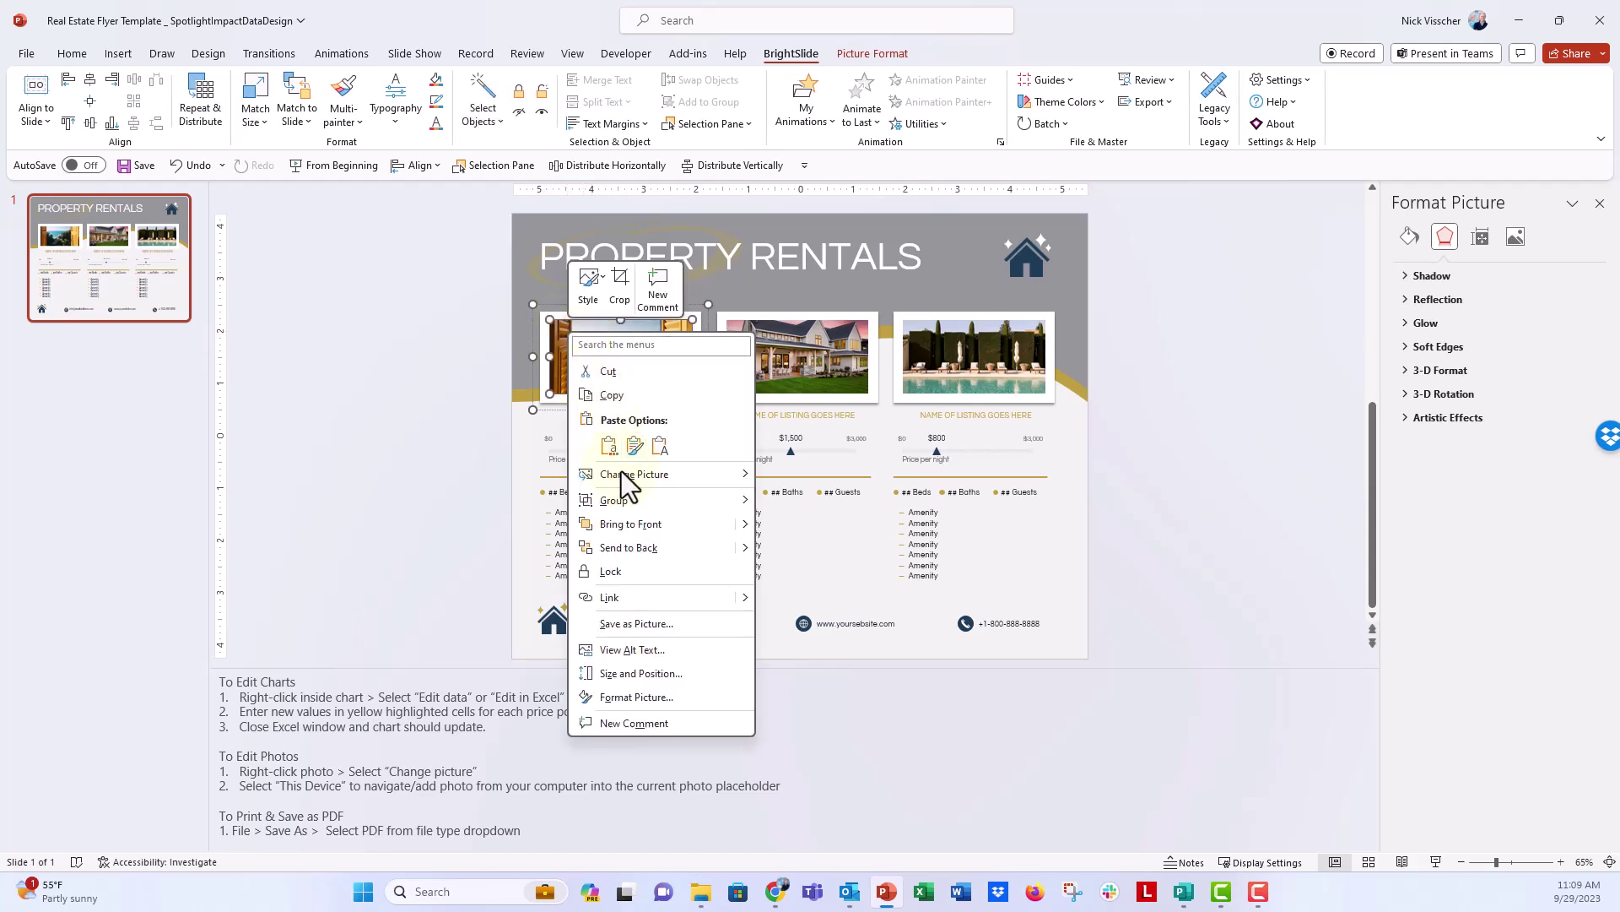
pyautogui.moveTo(623, 475)
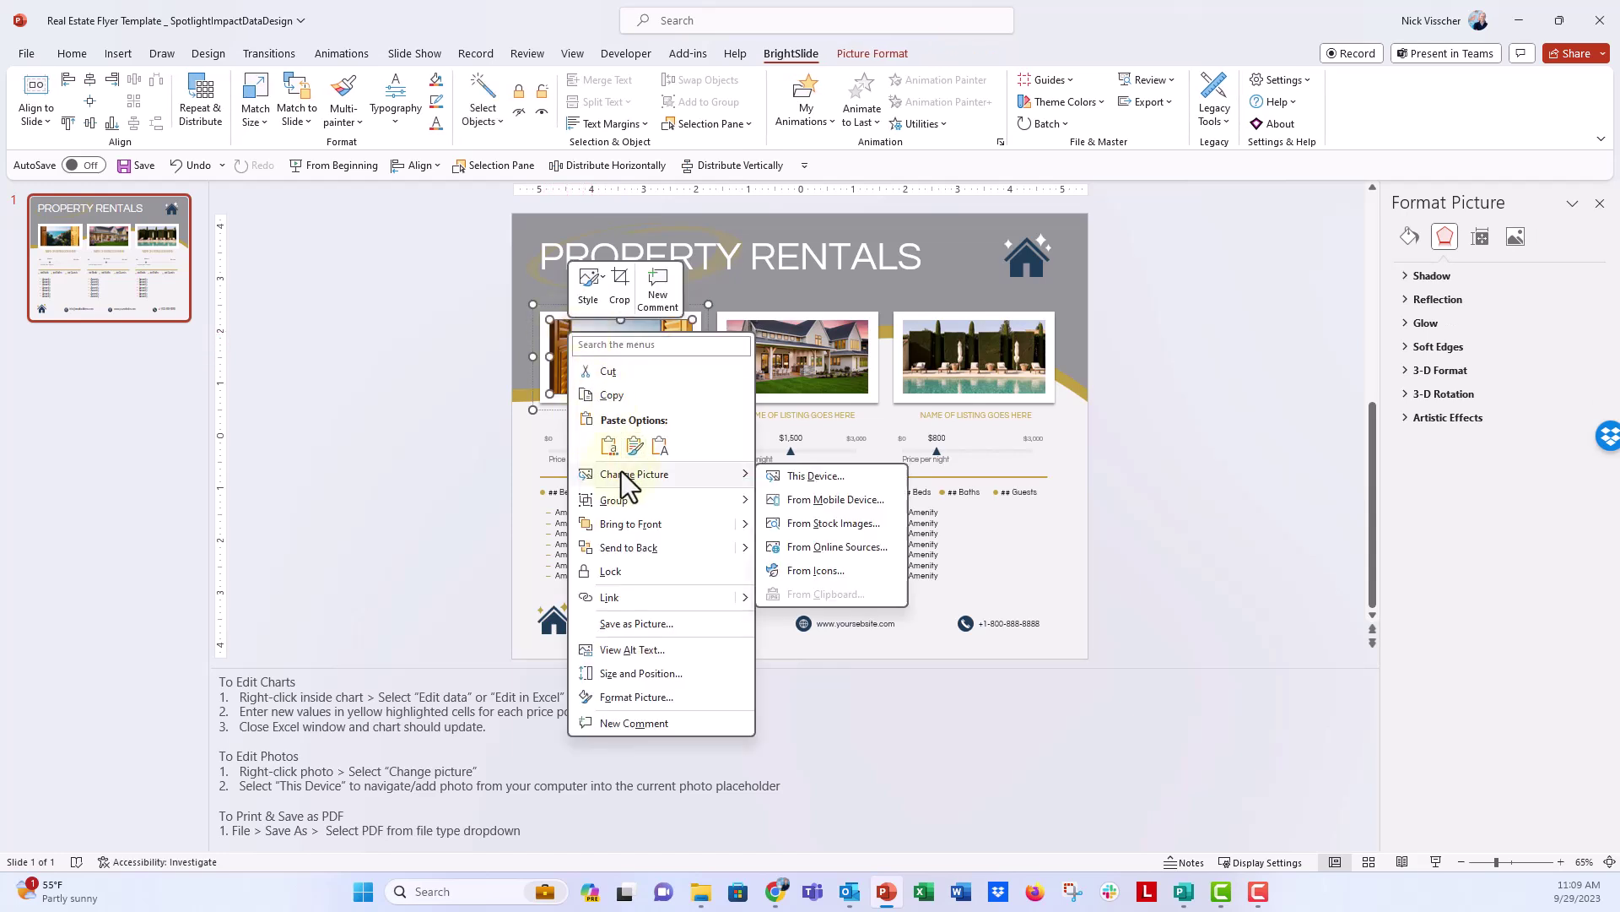
pyautogui.click(866, 524)
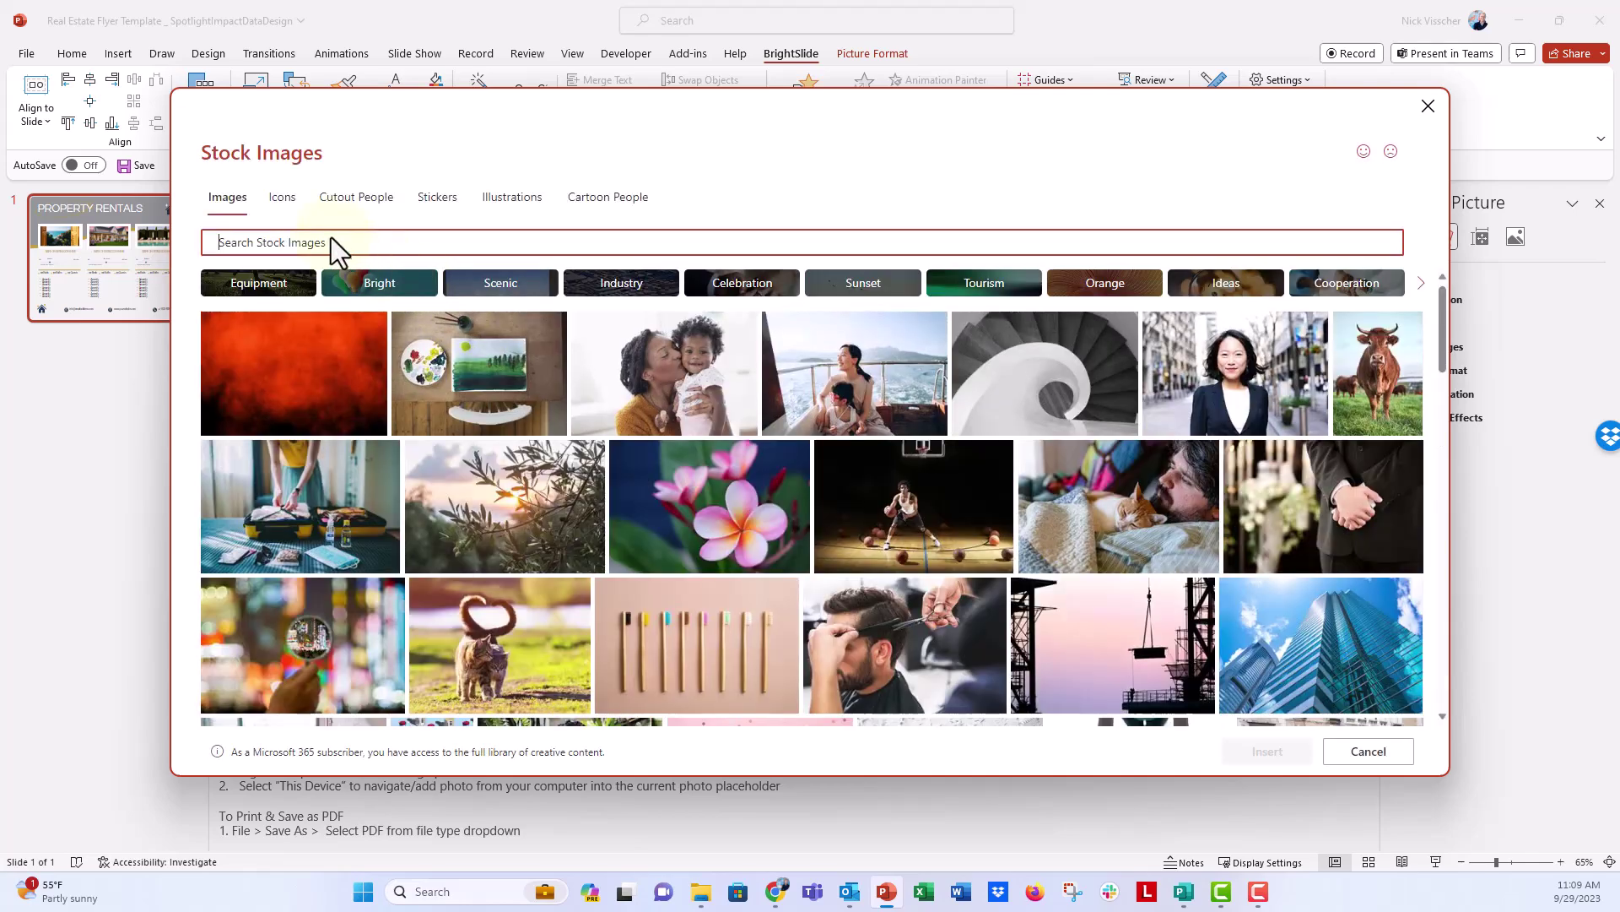
pyautogui.click(331, 239)
pyautogui.write('house')
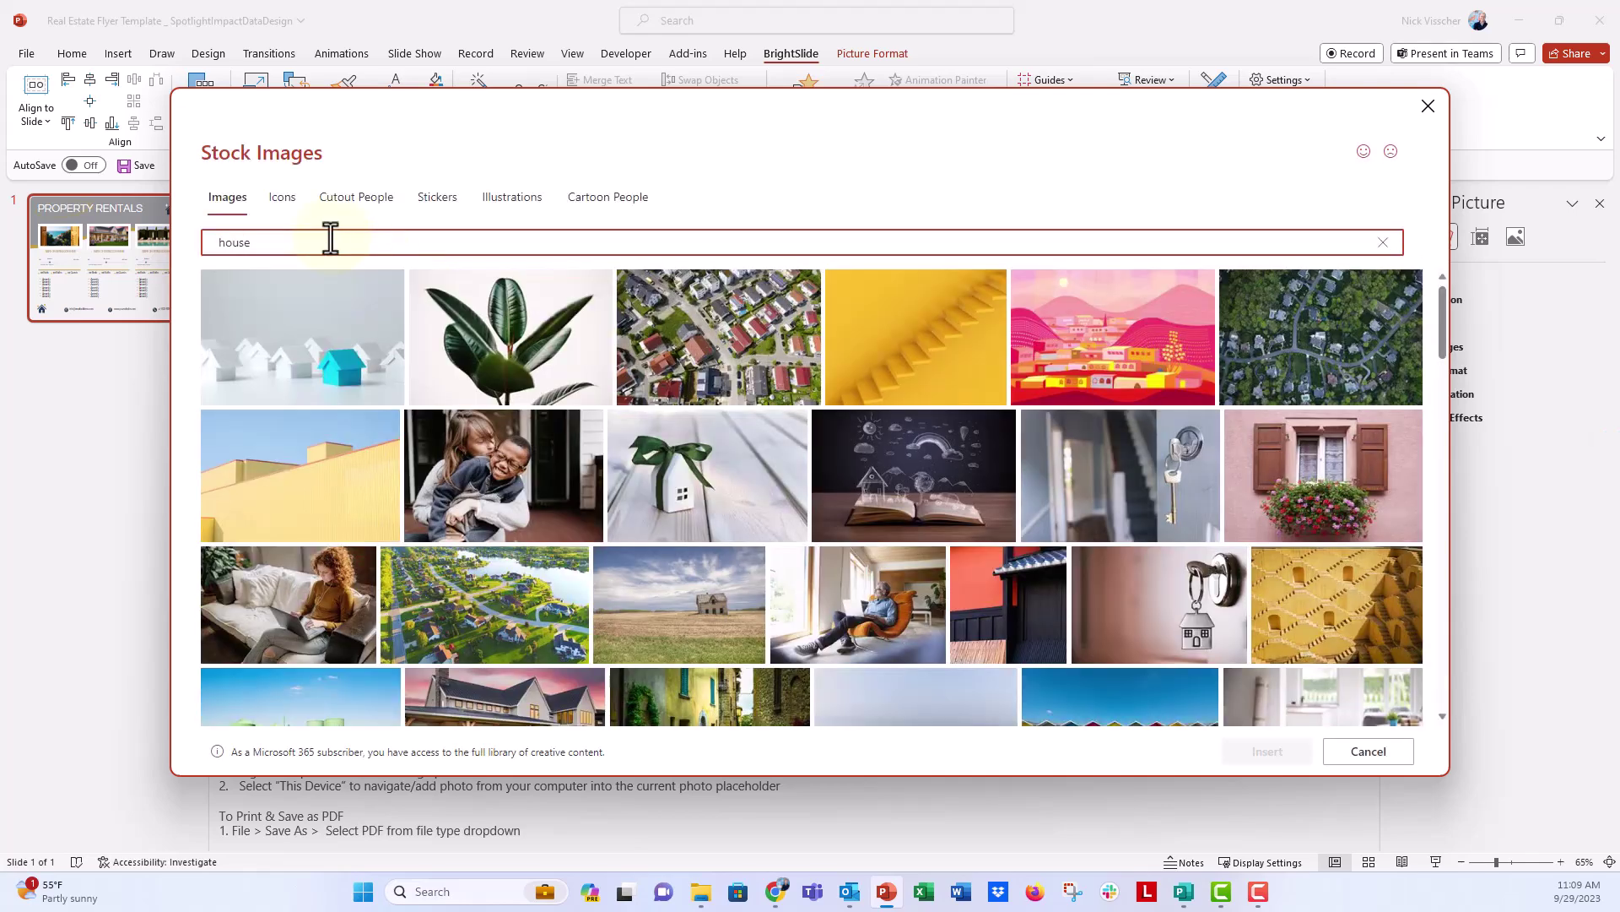
pyautogui.click(655, 498)
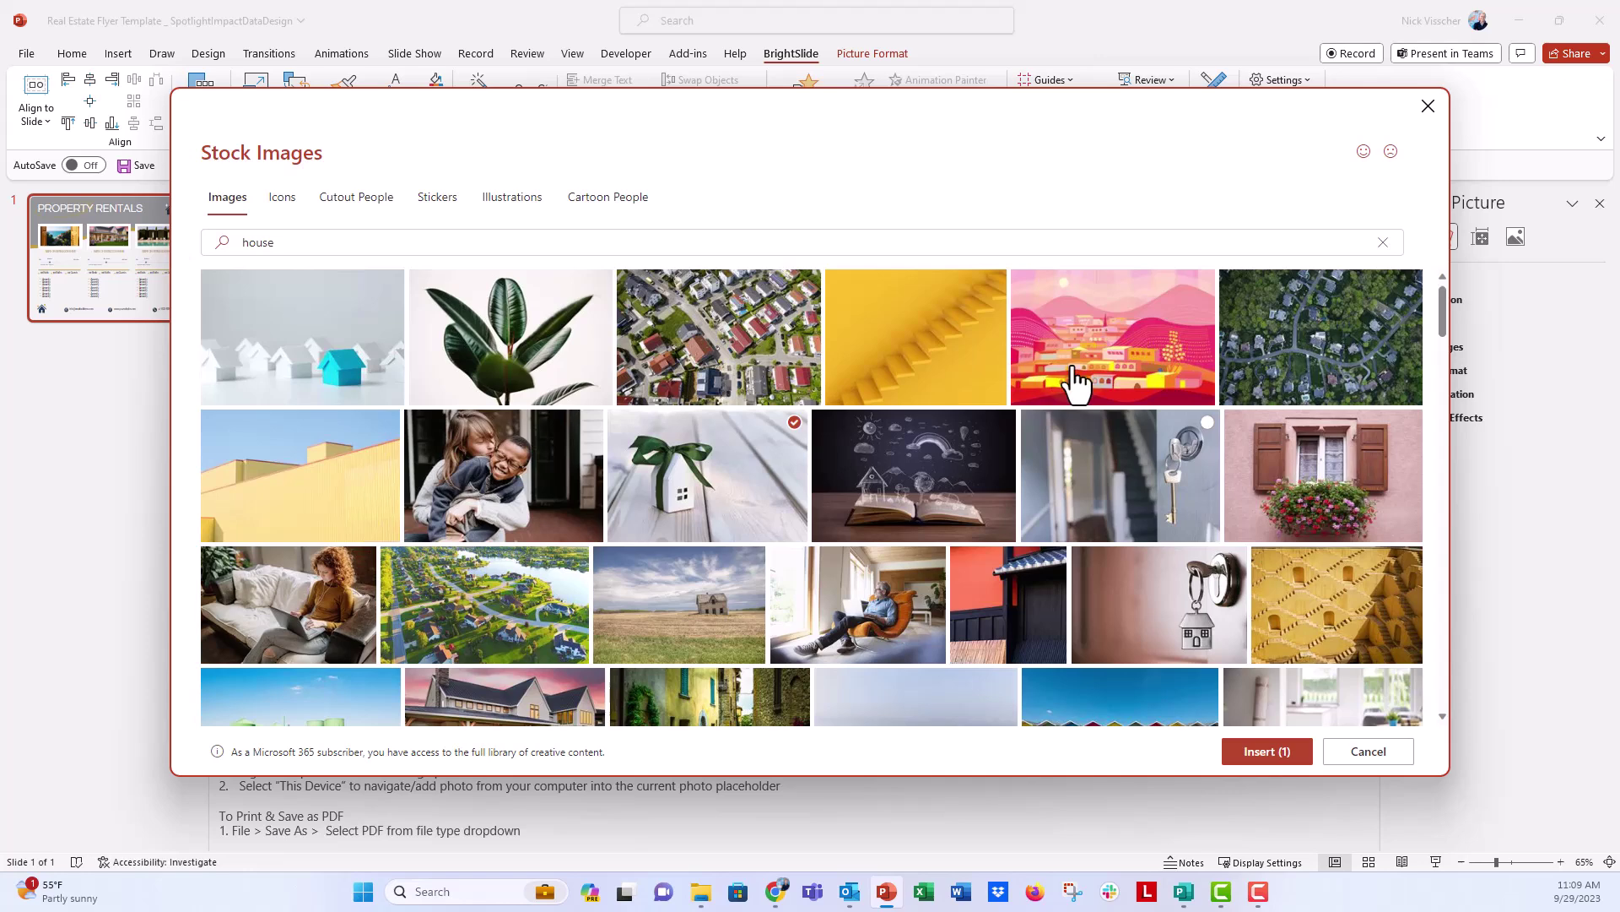
pyautogui.click(1349, 381)
pyautogui.click(1258, 749)
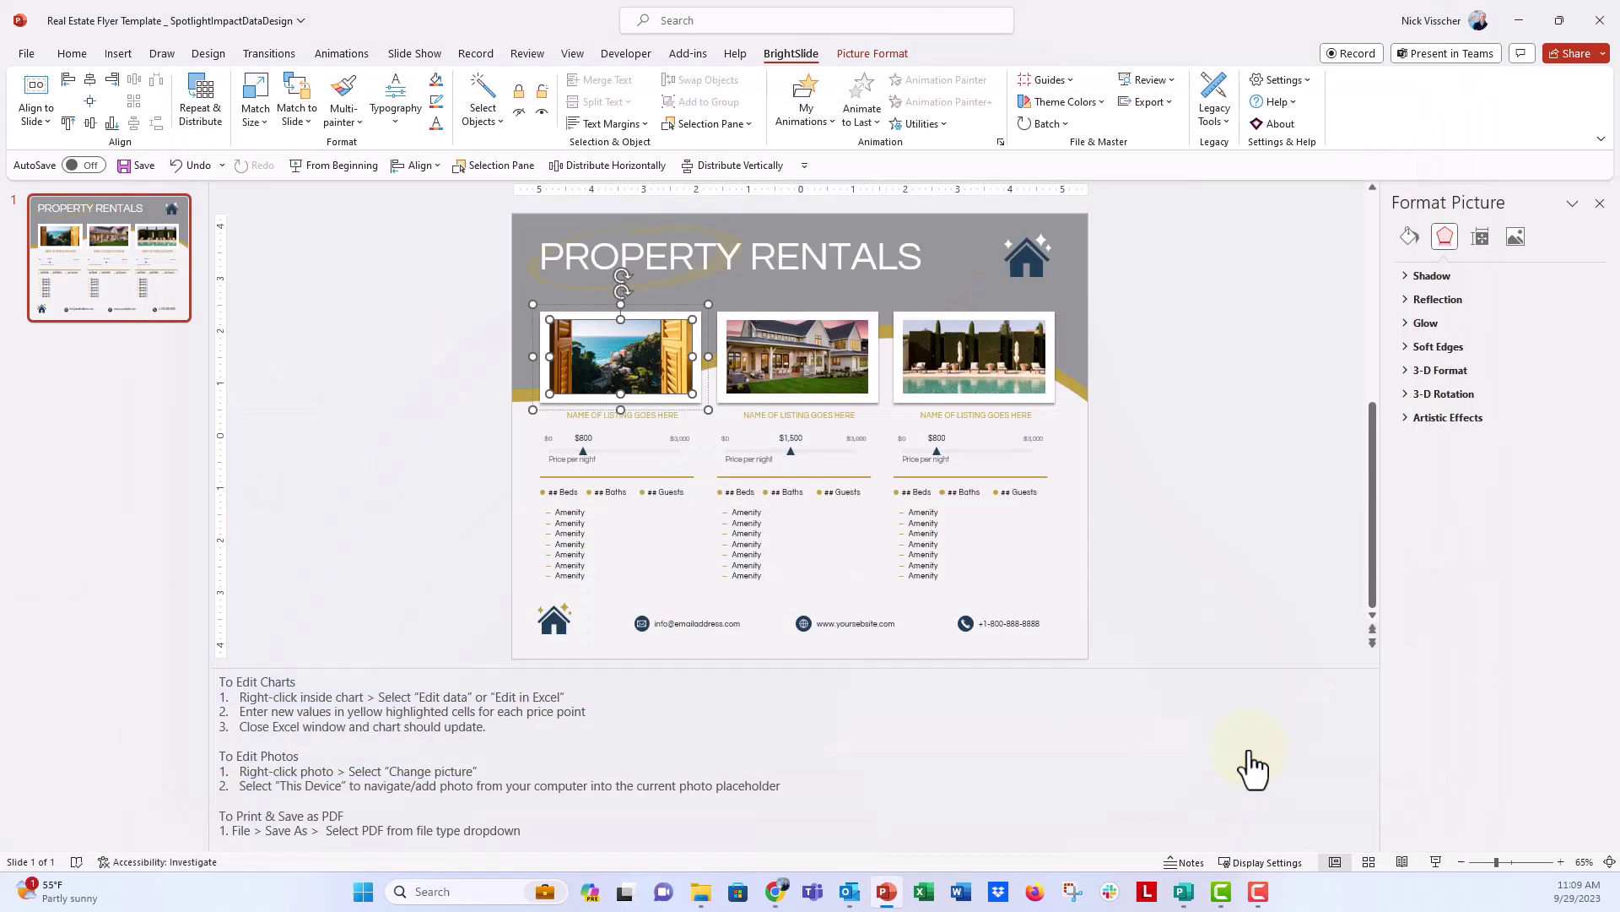
pyautogui.click(373, 428)
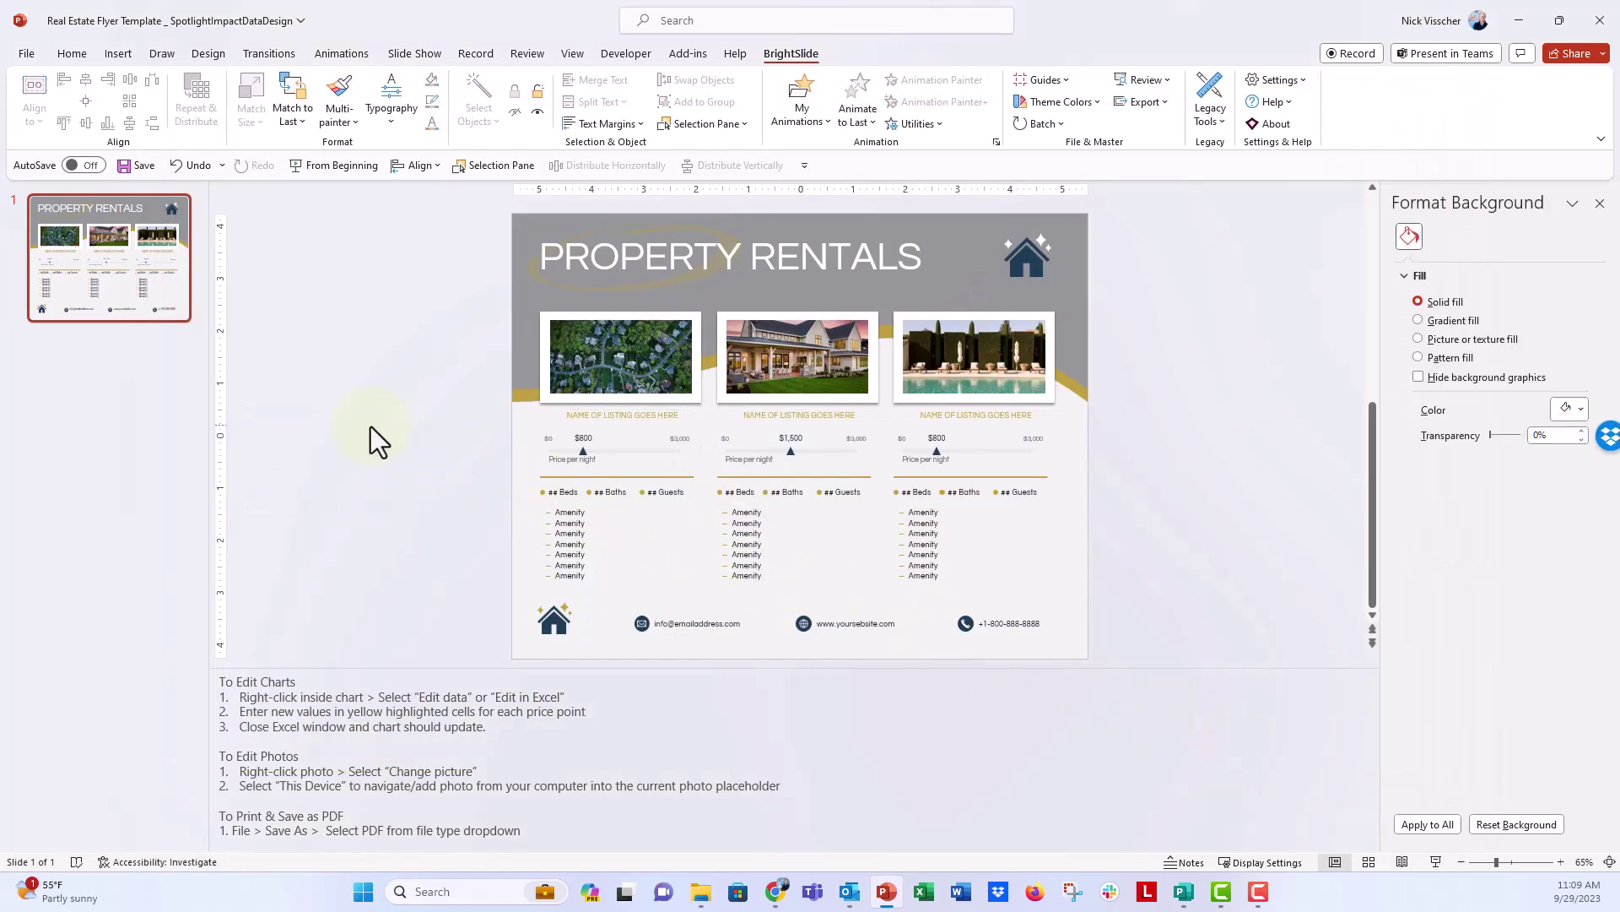